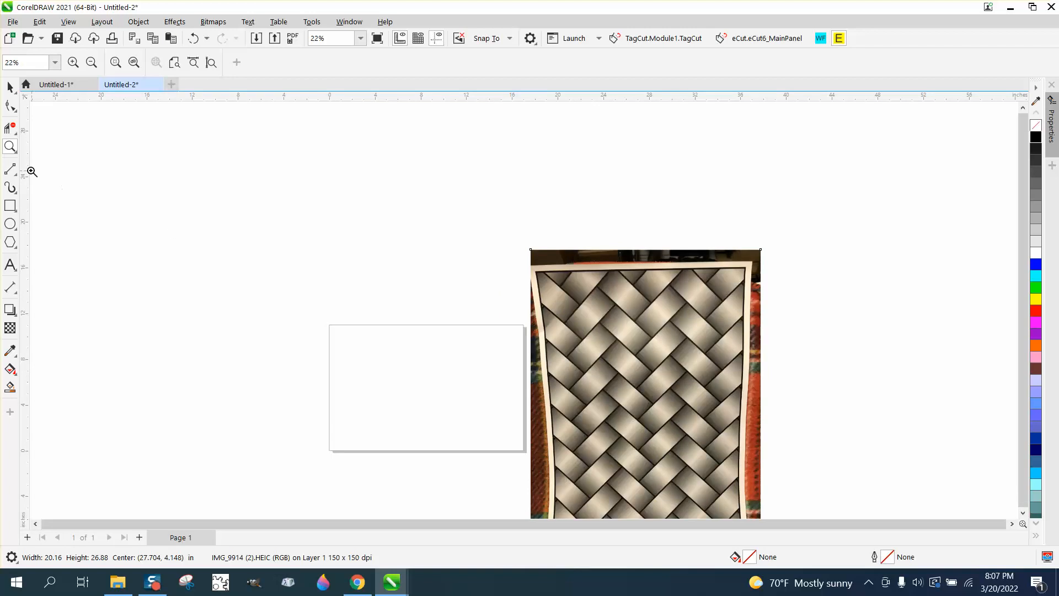
Draw a small rectangle about 1.9 by 0.85 inches near the upper-left corner of the blank page.
drag(300, 289, 662, 470)
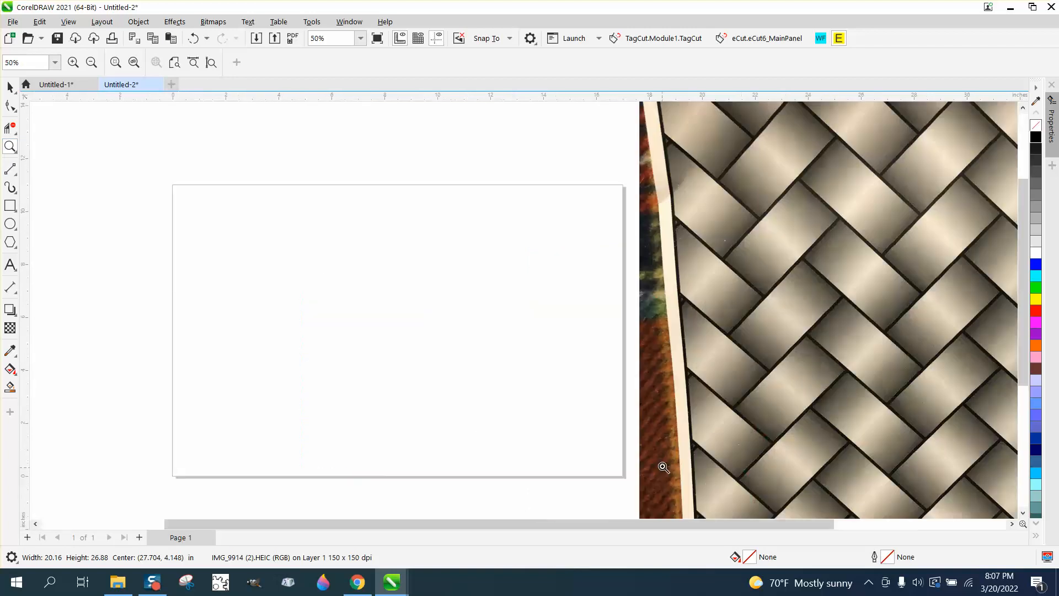
click(10, 205)
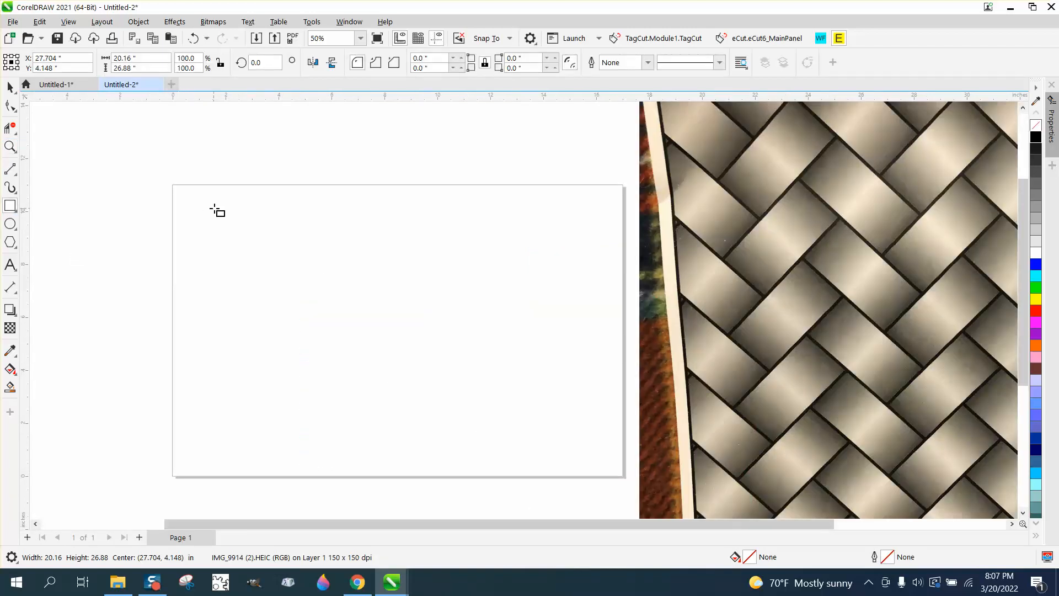
drag(235, 200, 285, 221)
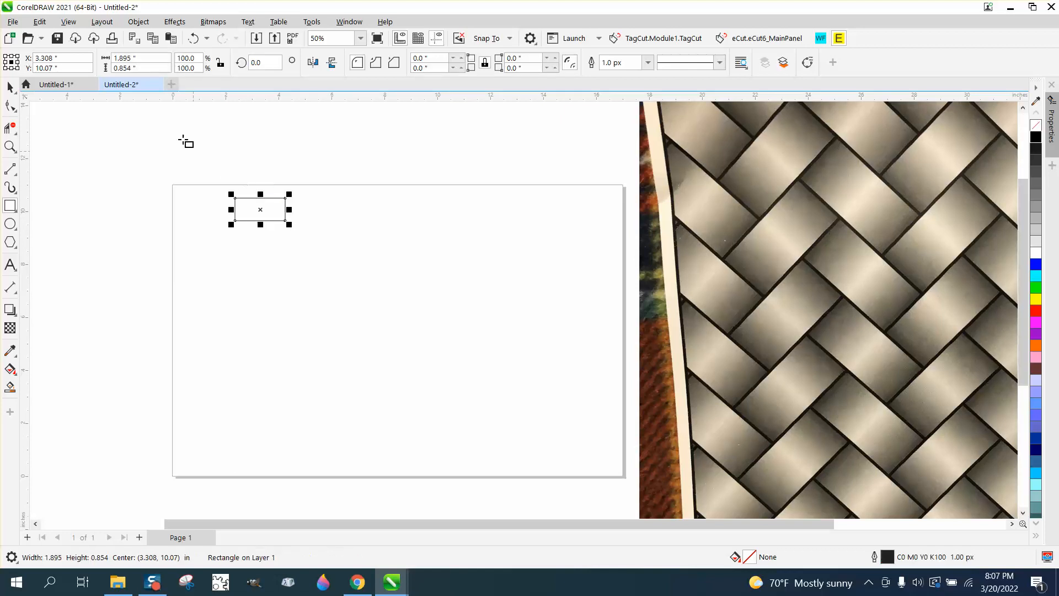
Resize the rectangle to 4 inches wide by 2 inches high and move it down 1 inch so it lies inside the page.
drag(139, 58, 93, 62)
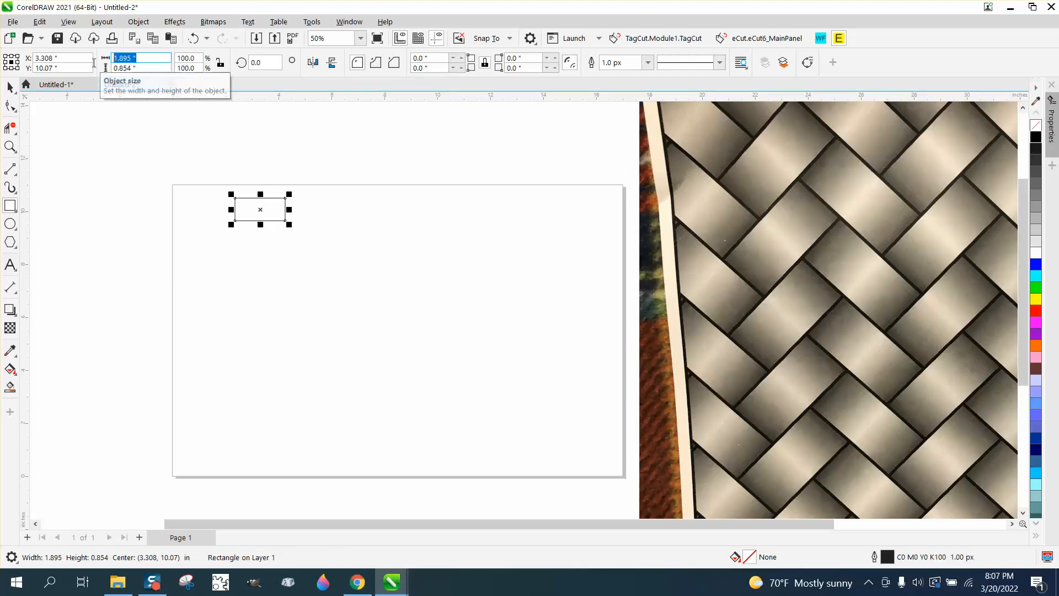
text(4)
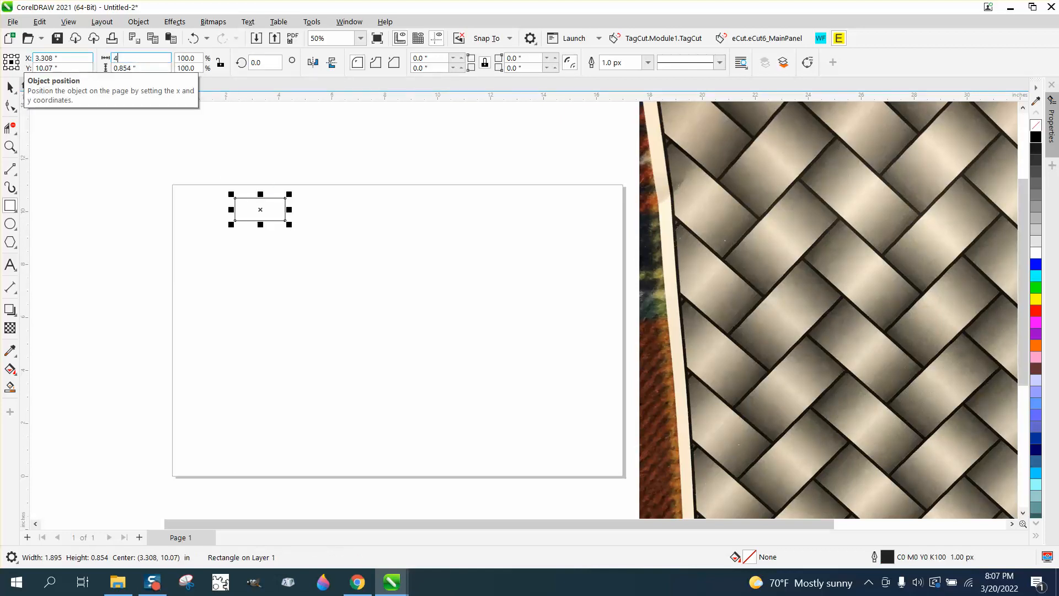
key(Return)
drag(138, 68, 116, 69)
text(2)
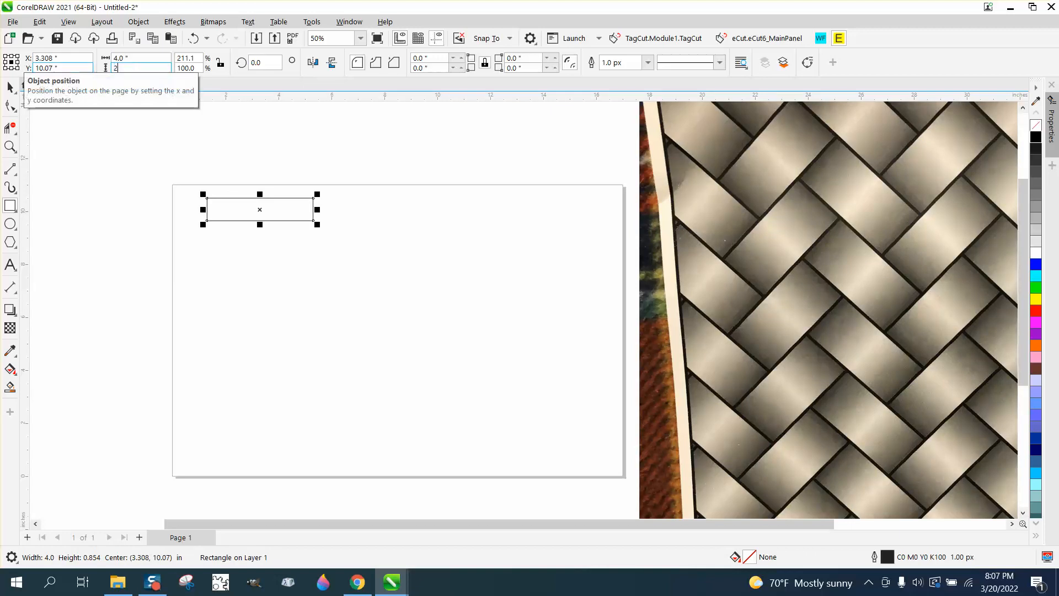
key(Return)
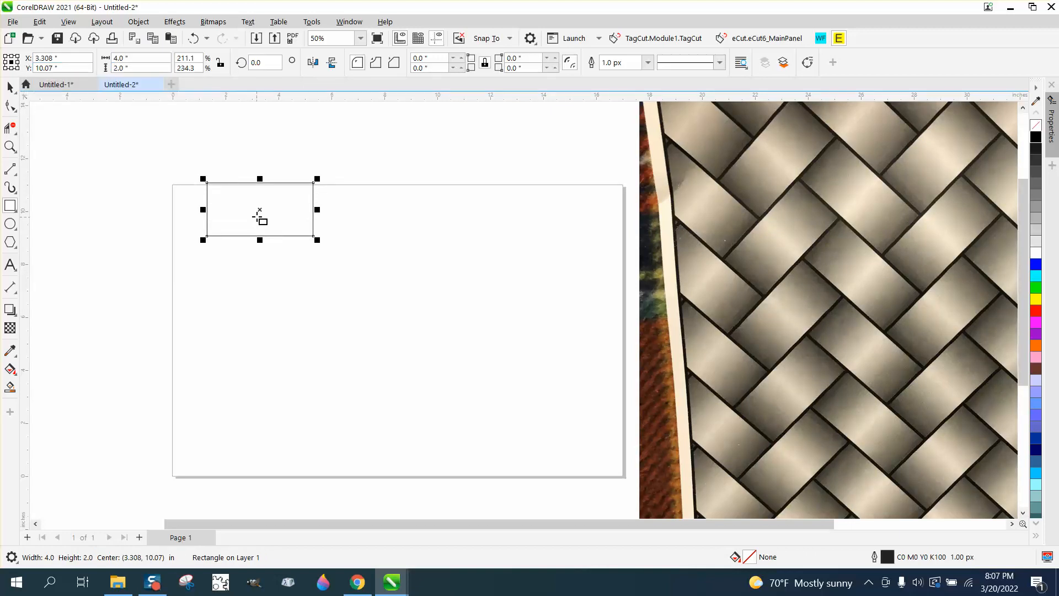
drag(259, 213, 261, 241)
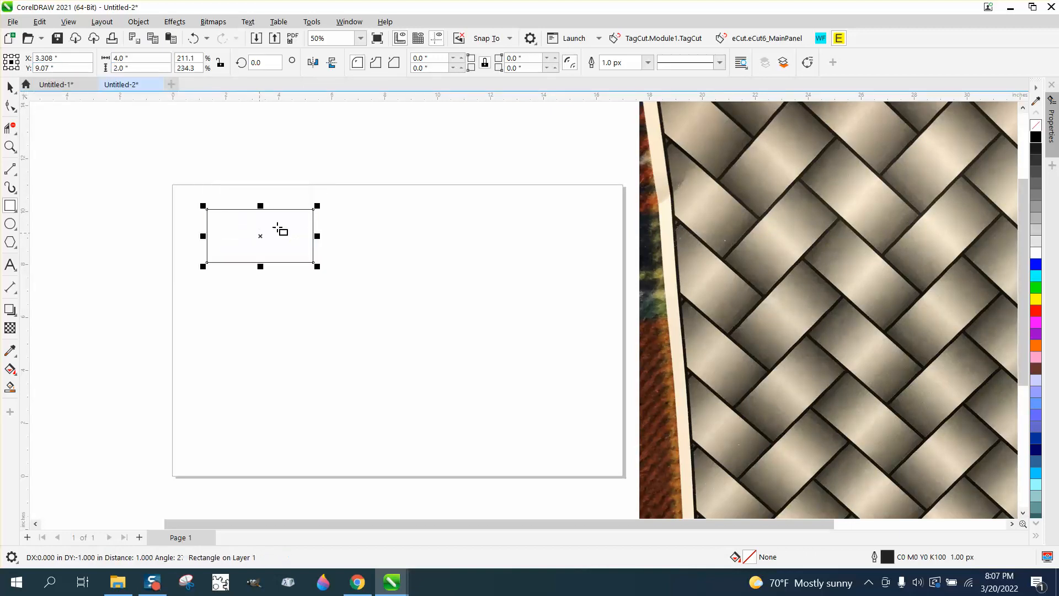
Fill the rectangle with light gray (#CCCCCC) and remove its outline.
click(1036, 230)
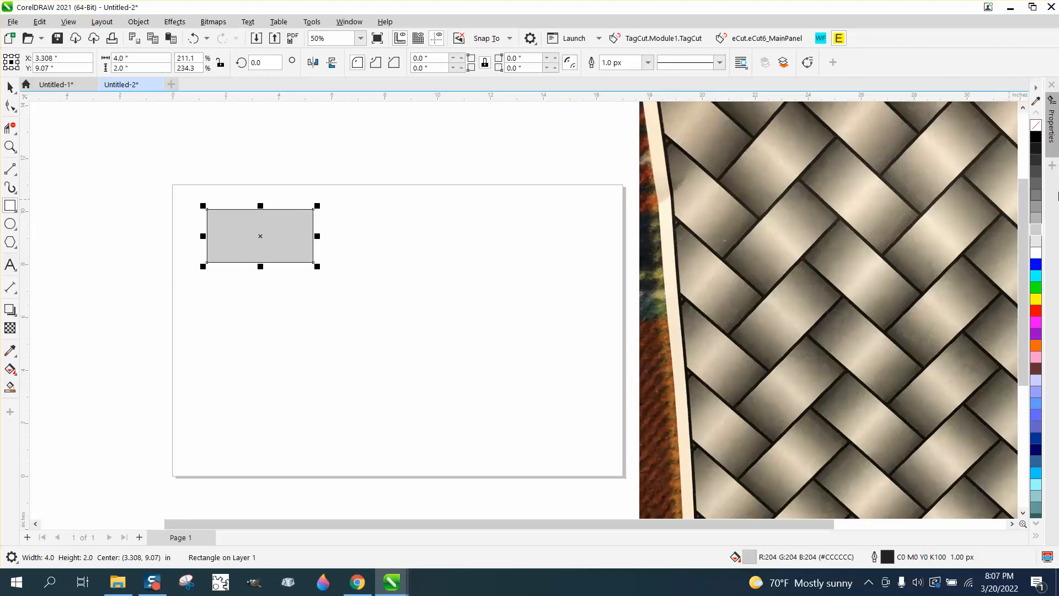
right_click(1036, 125)
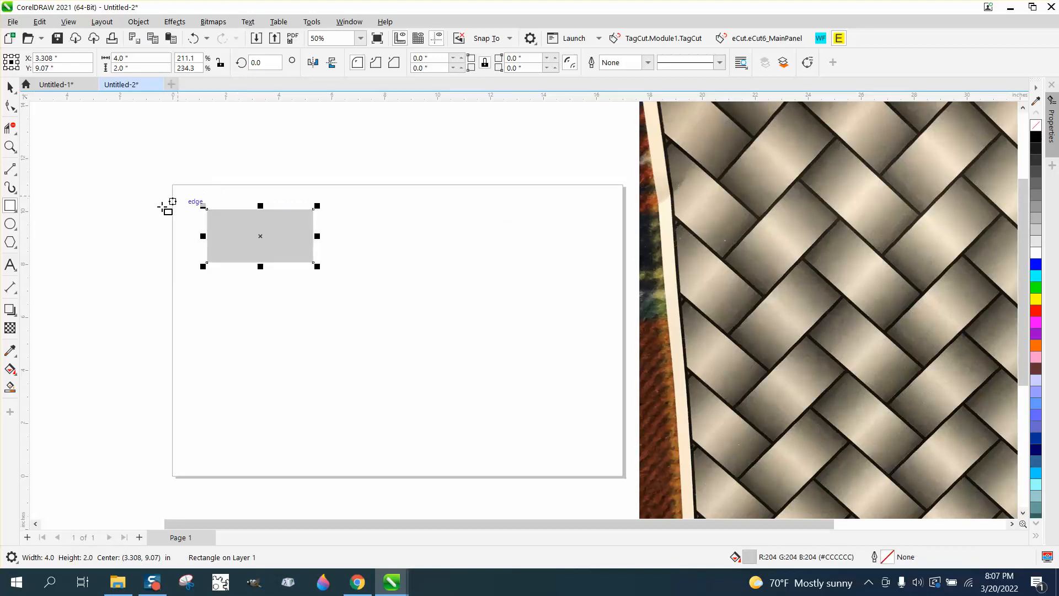
Apply a horizontal fountain fill across the rectangle with black at both ends and a light gray color node at 45%.
click(16, 375)
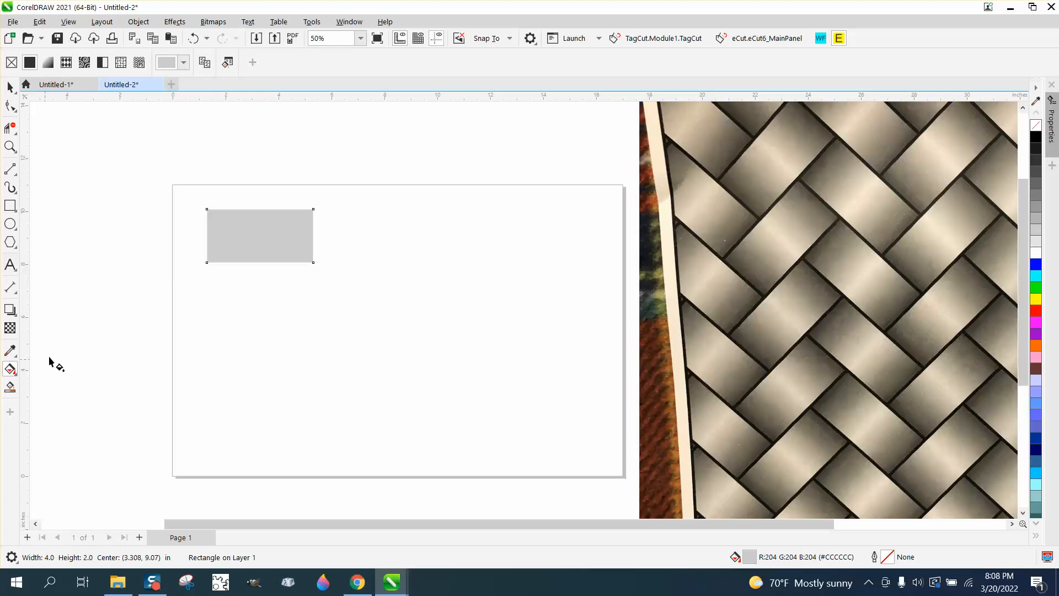
drag(207, 237, 313, 236)
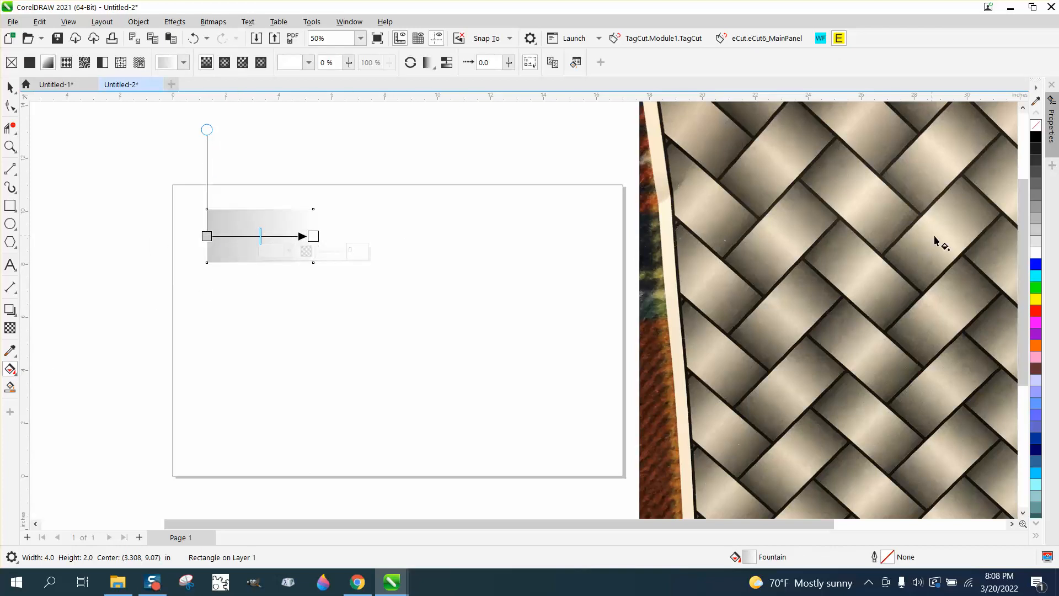
drag(418, 195, 313, 236)
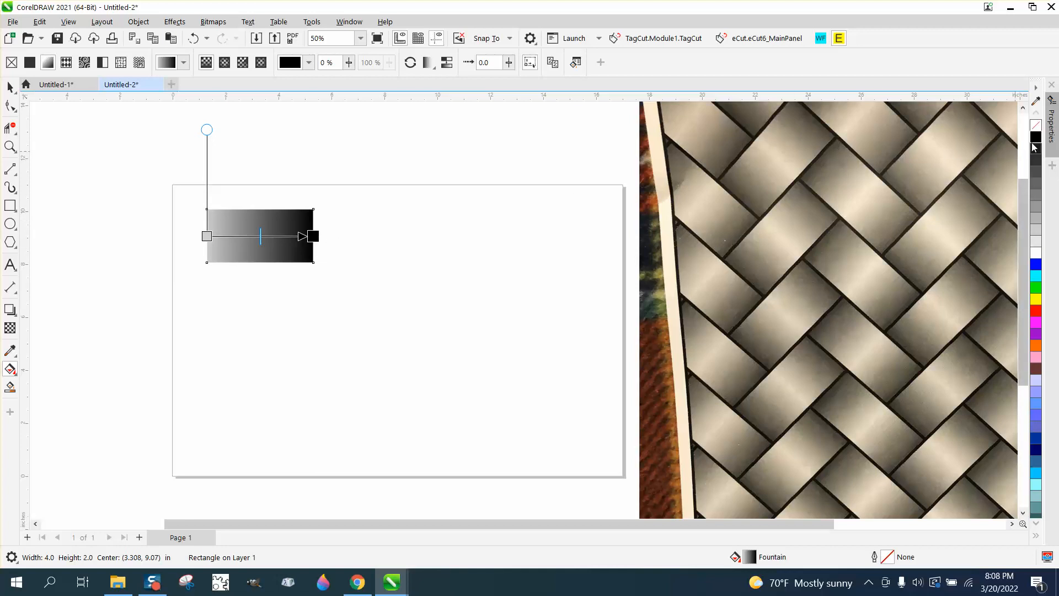
drag(1036, 138, 207, 236)
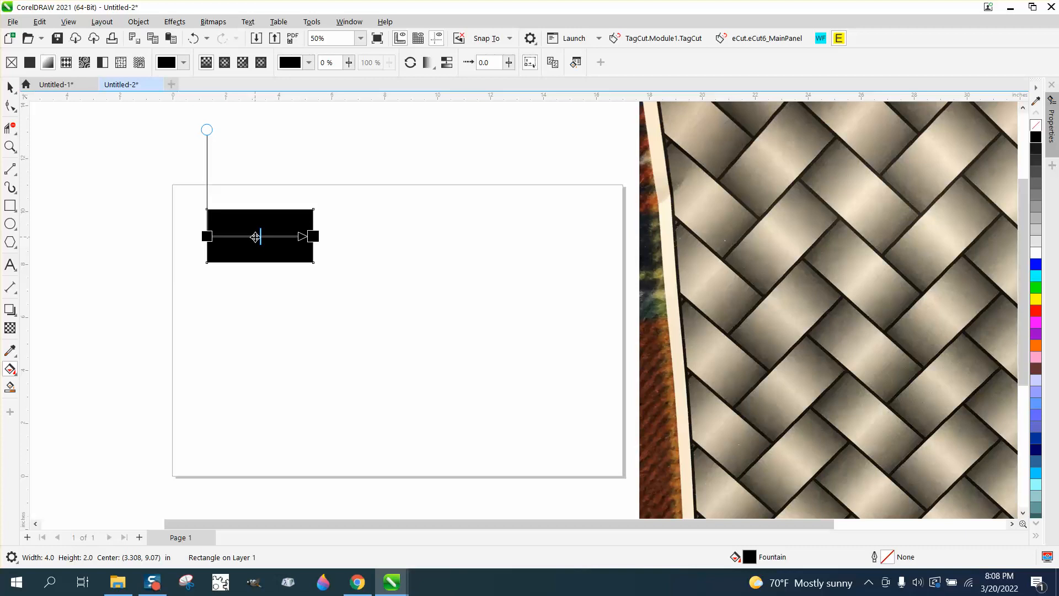
double_click(256, 237)
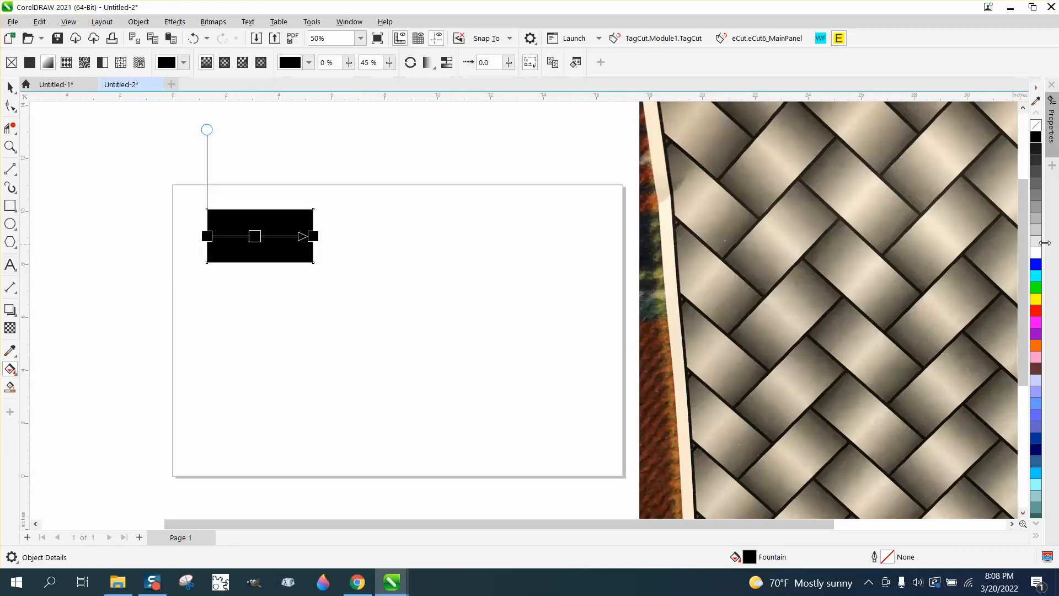
drag(1038, 244, 258, 234)
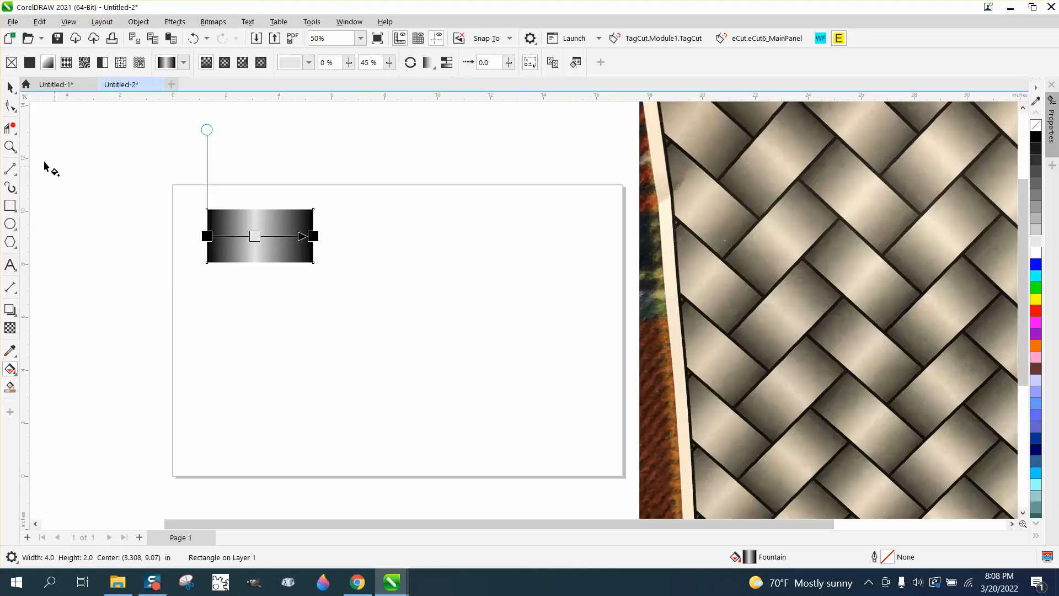
Move the fountain fill's light gray middle node to the 50% position.
click(10, 146)
drag(133, 180, 483, 356)
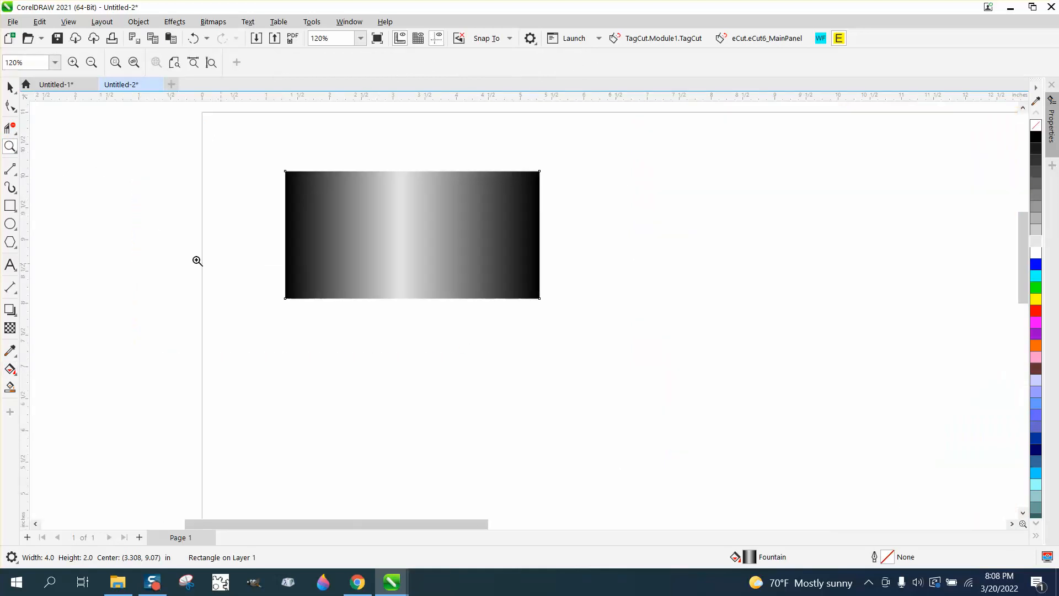
click(10, 369)
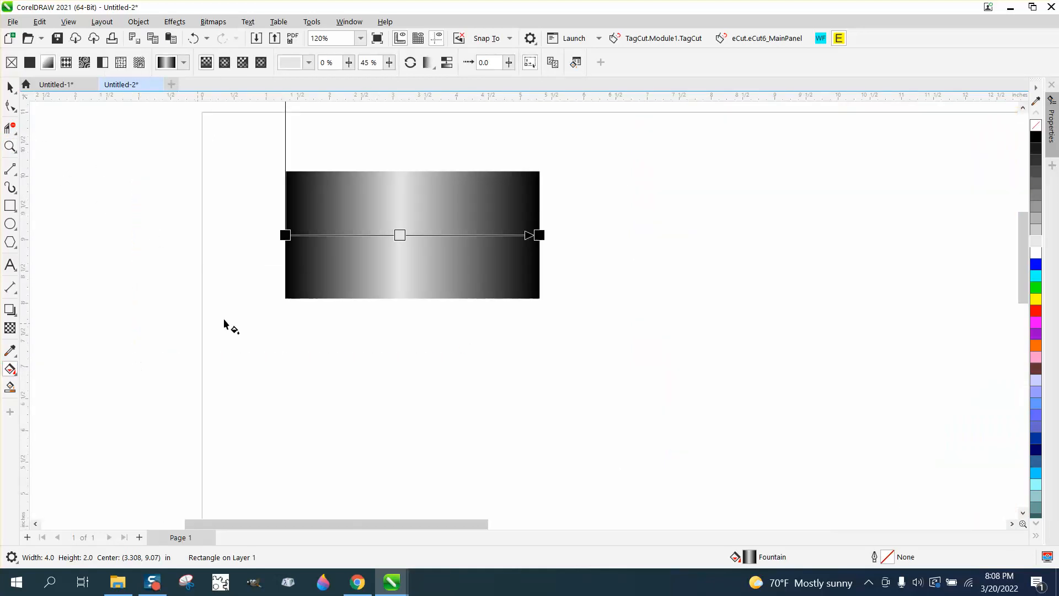
drag(403, 236, 413, 236)
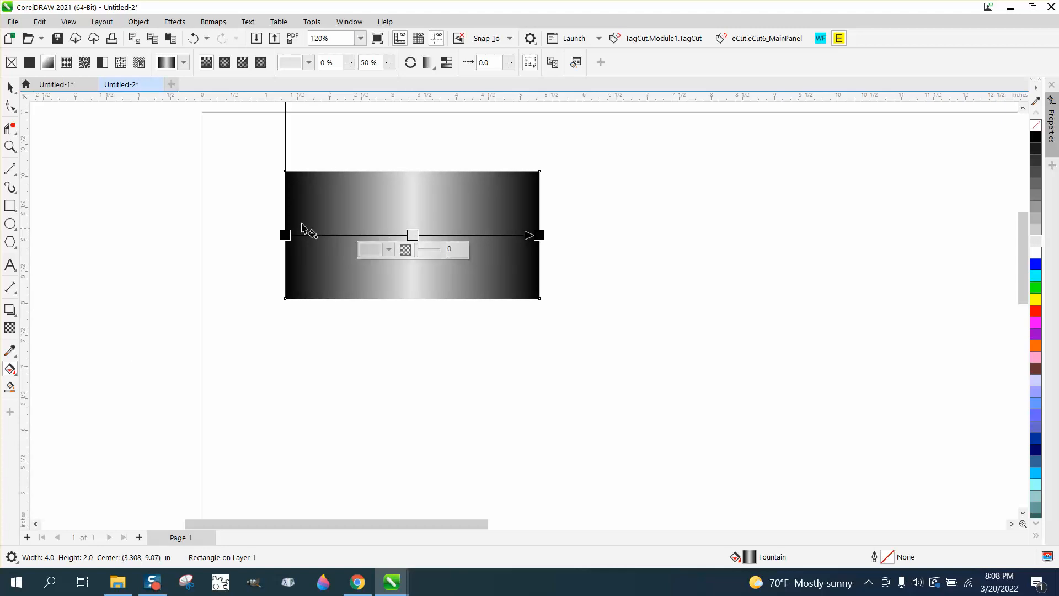
Draw a straight vertical line to the right of the gradient rectangle and set its height to 2 inches.
click(10, 86)
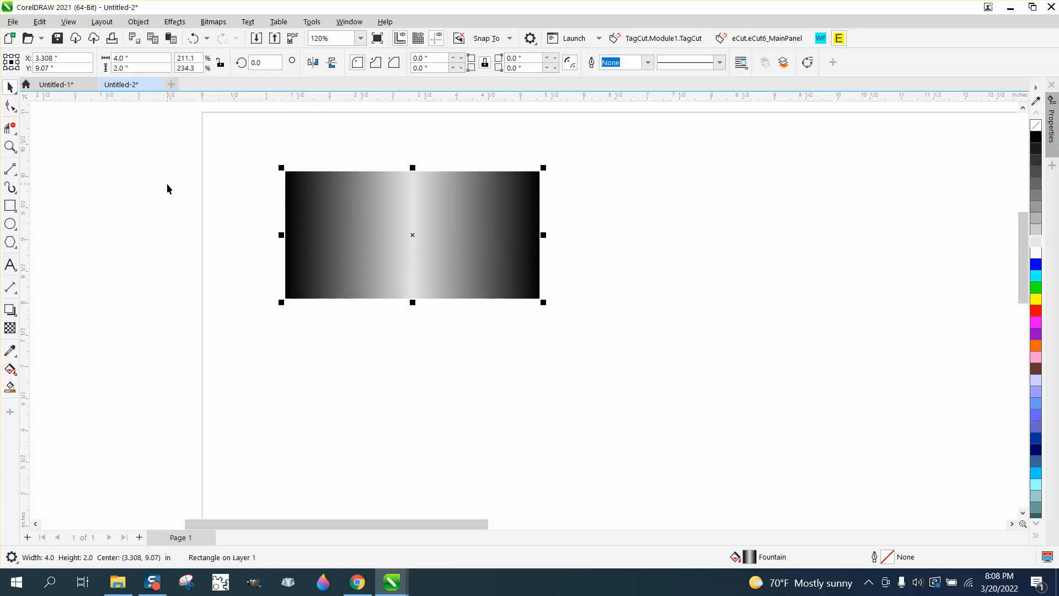
click(16, 178)
click(60, 183)
drag(604, 176, 610, 294)
double_click(124, 67)
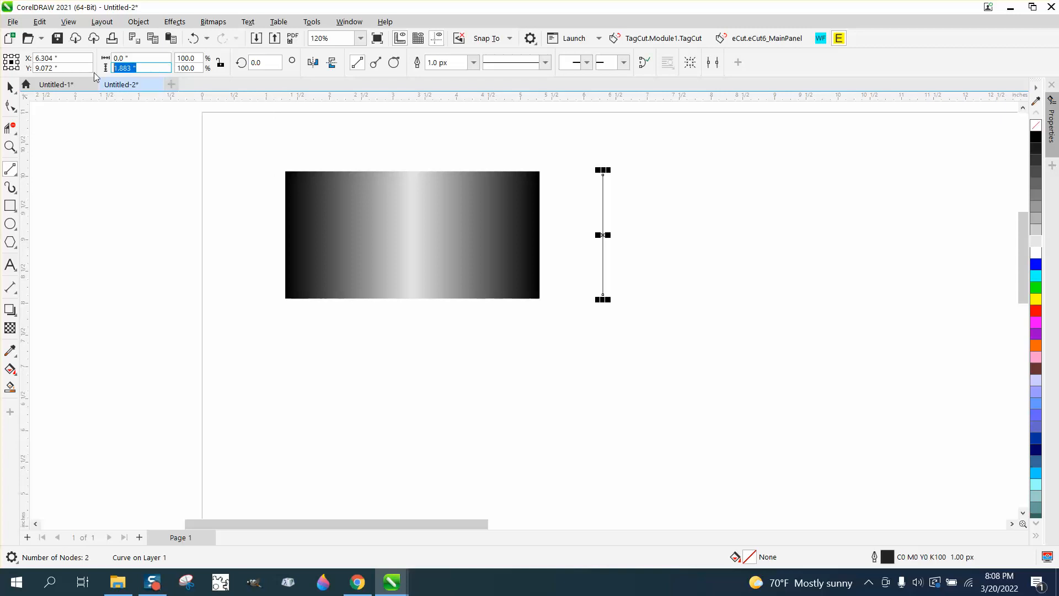
text(2)
key(Return)
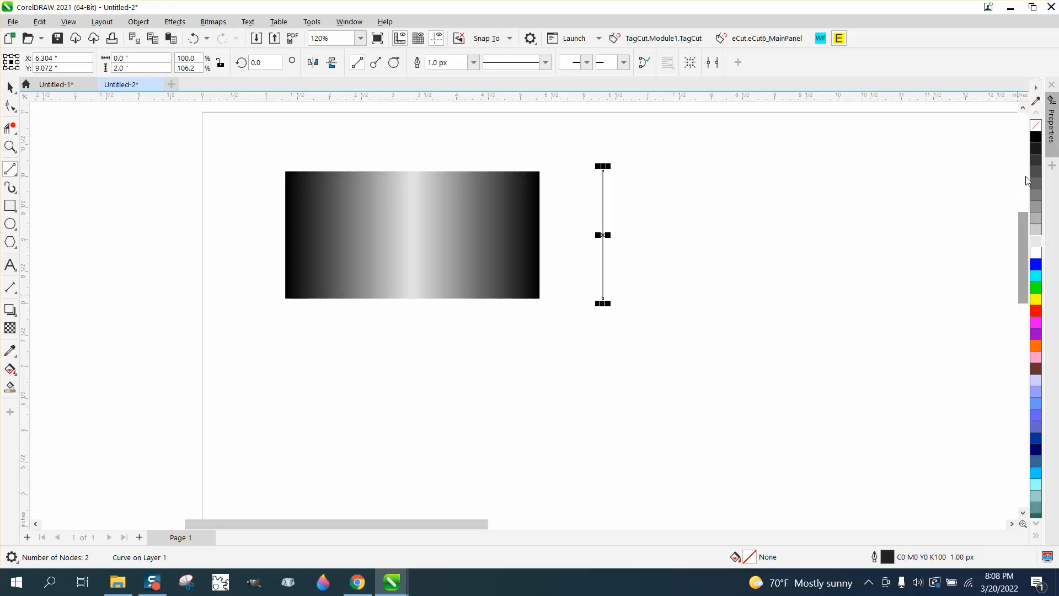
Set the vertical line's fill and outline to black (#000000) and shift it about 0.2 inches farther from the rectangle.
click(1037, 138)
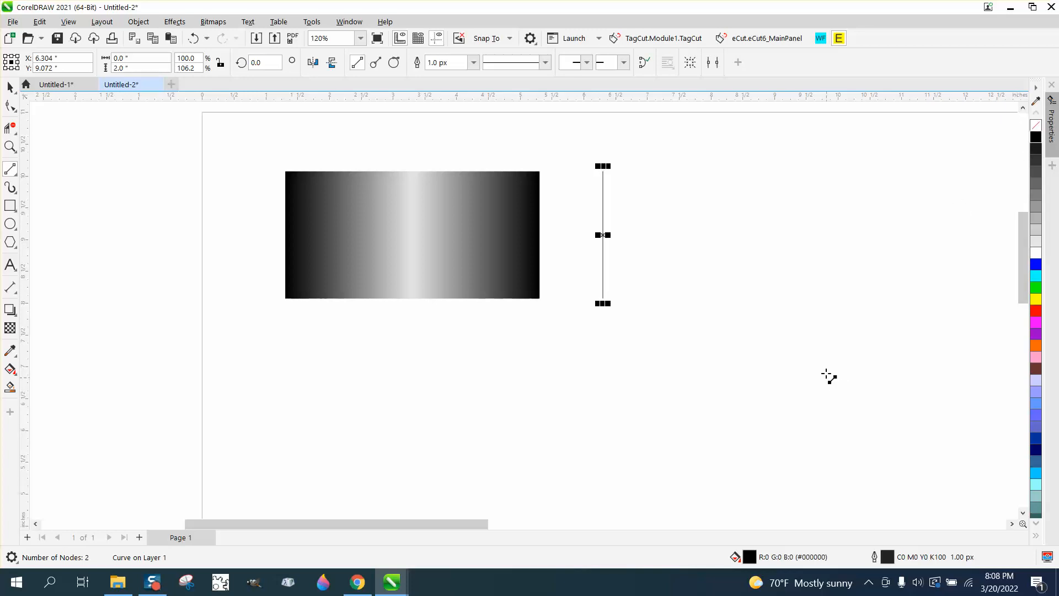
right_click(1038, 138)
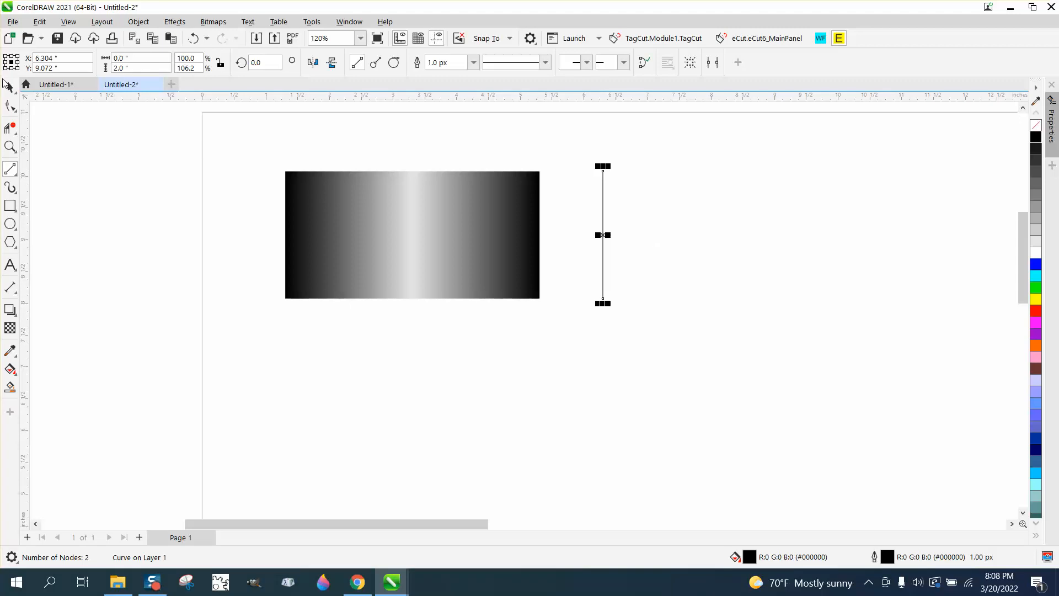
click(8, 86)
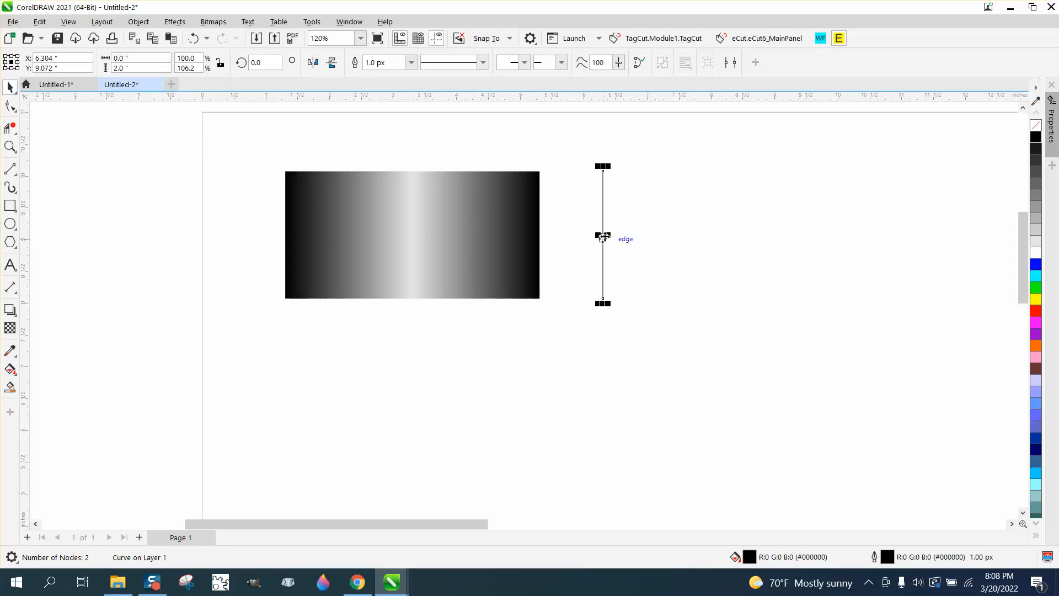
drag(603, 237, 617, 235)
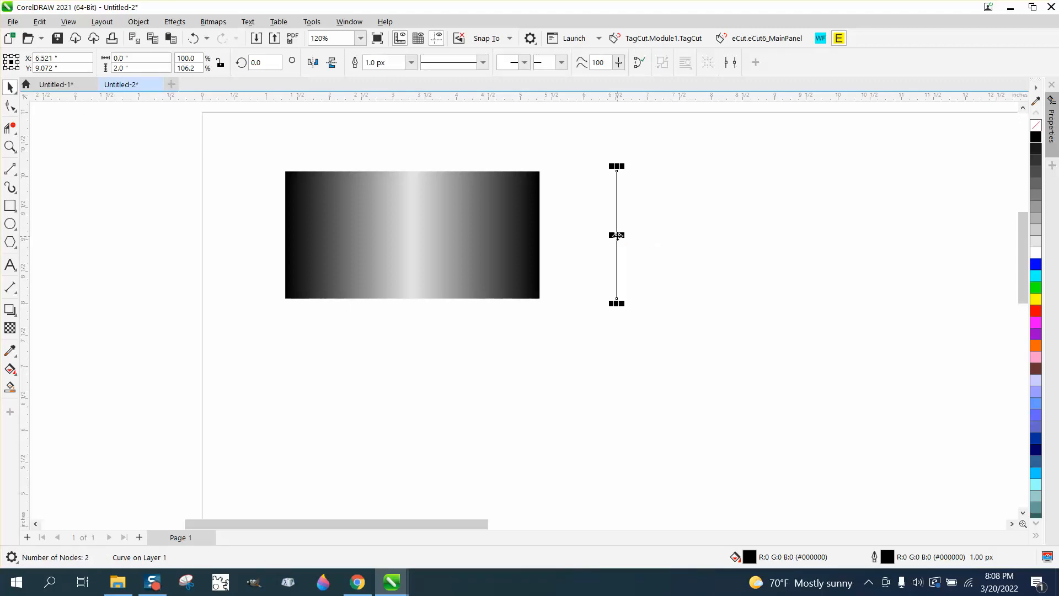
With nothing selected, set the horizontal and vertical duplicate distances to 0 inches.
click(603, 197)
click(499, 58)
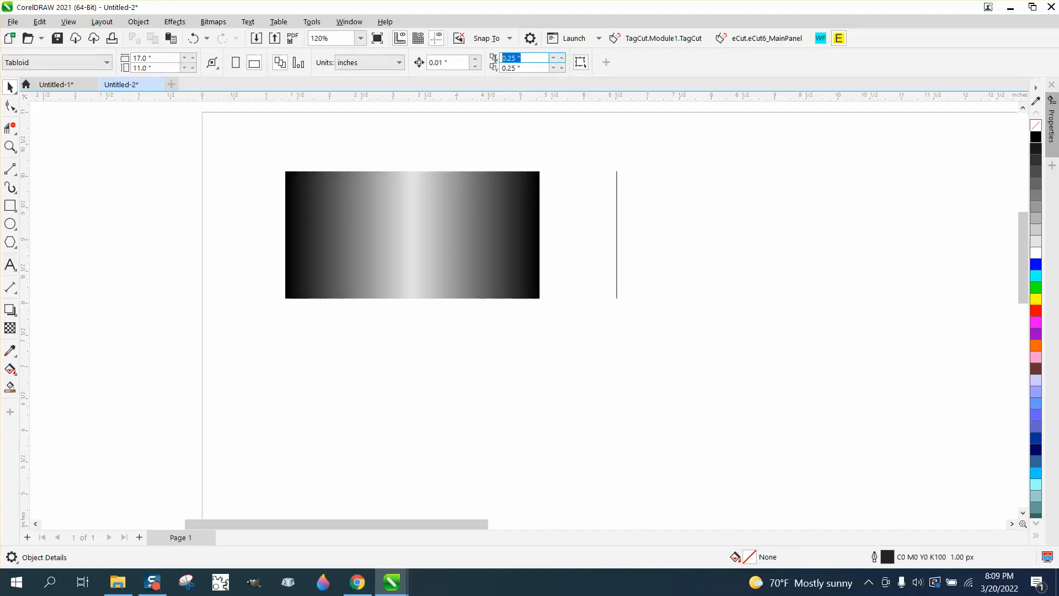
text(0)
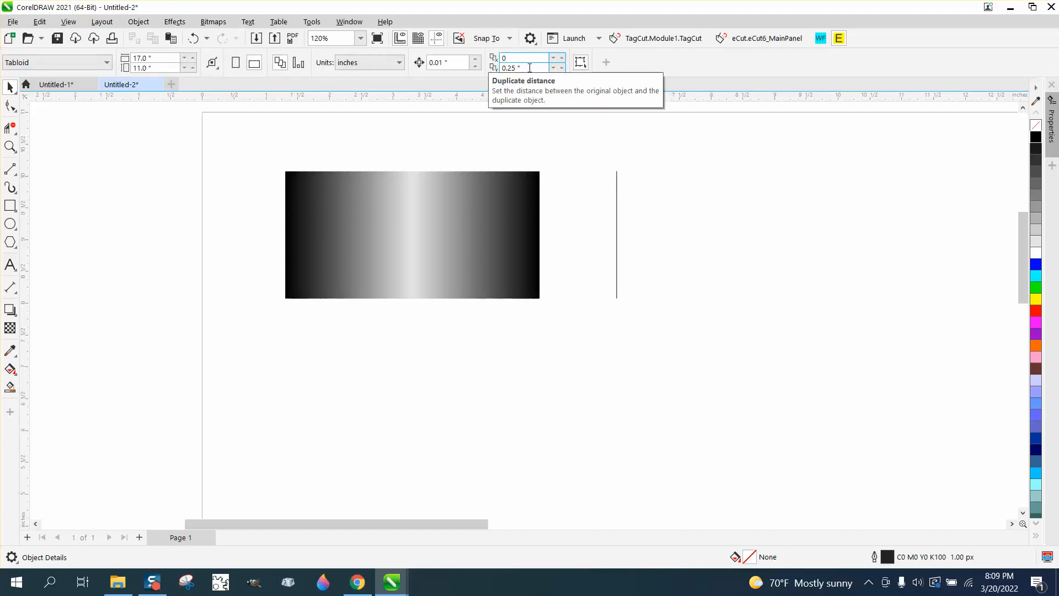
key(Tab)
text(0)
key(Return)
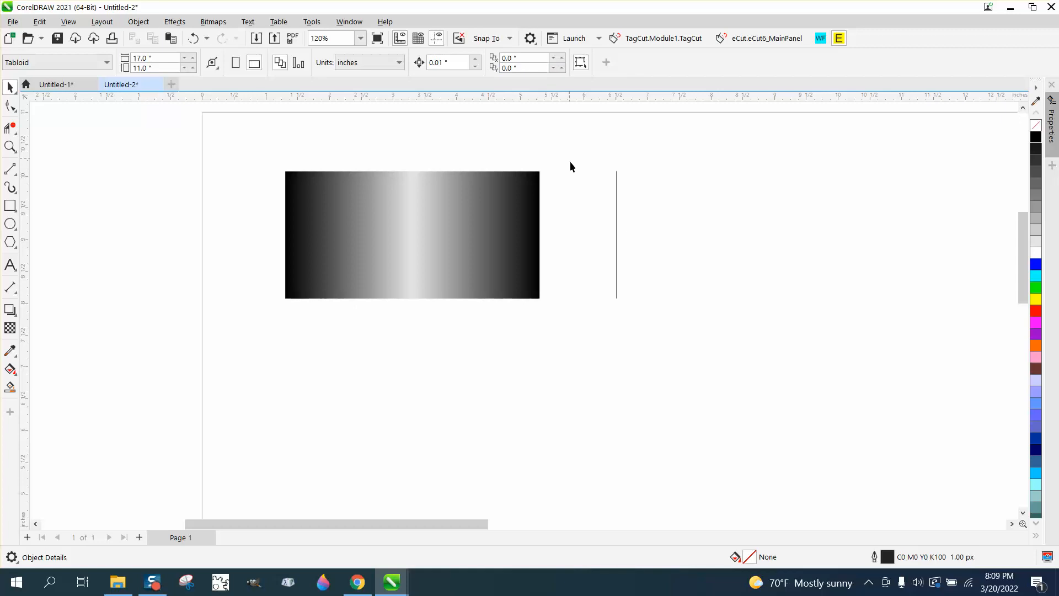
Duplicate the vertical line, move the copy about 0.2 inches to the right, and set its outline to light gray (#E6E6E6).
click(618, 221)
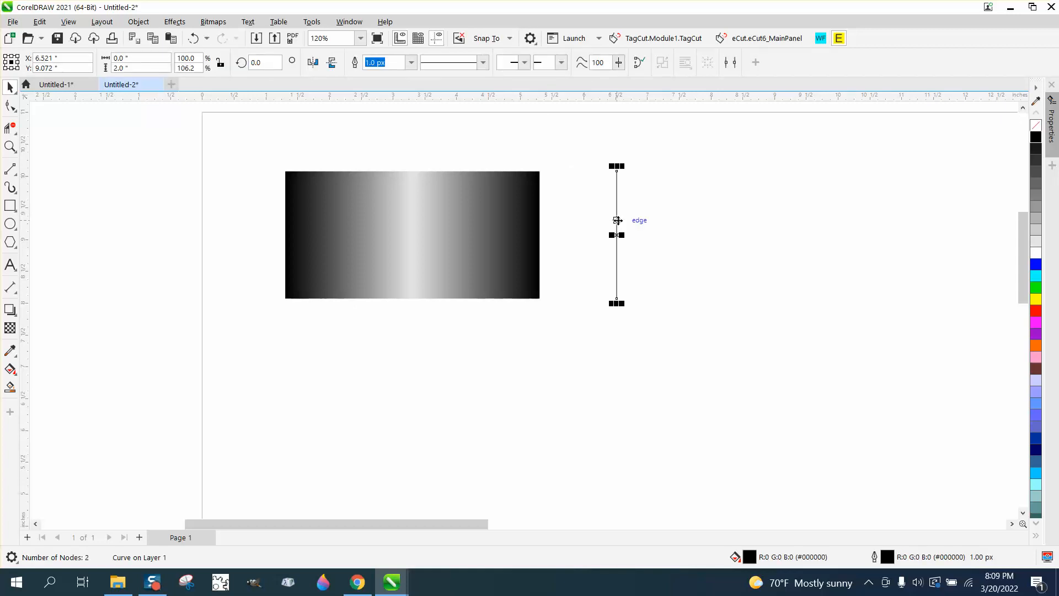
key(ctrl+d)
drag(618, 233, 629, 235)
right_click(1036, 245)
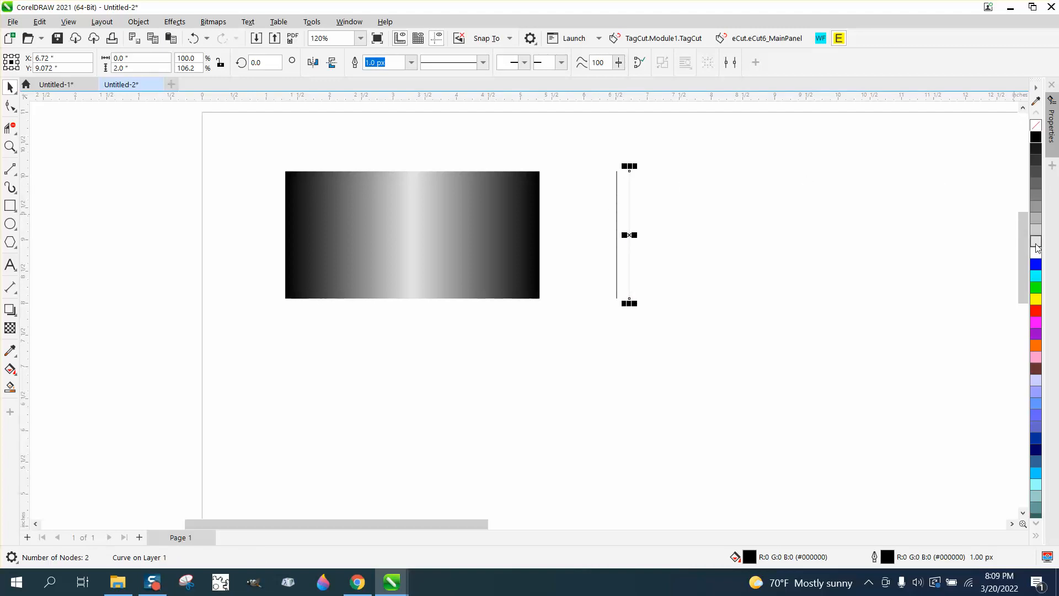
Blend the black vertical line and the light gray line with 299 steps.
click(10, 146)
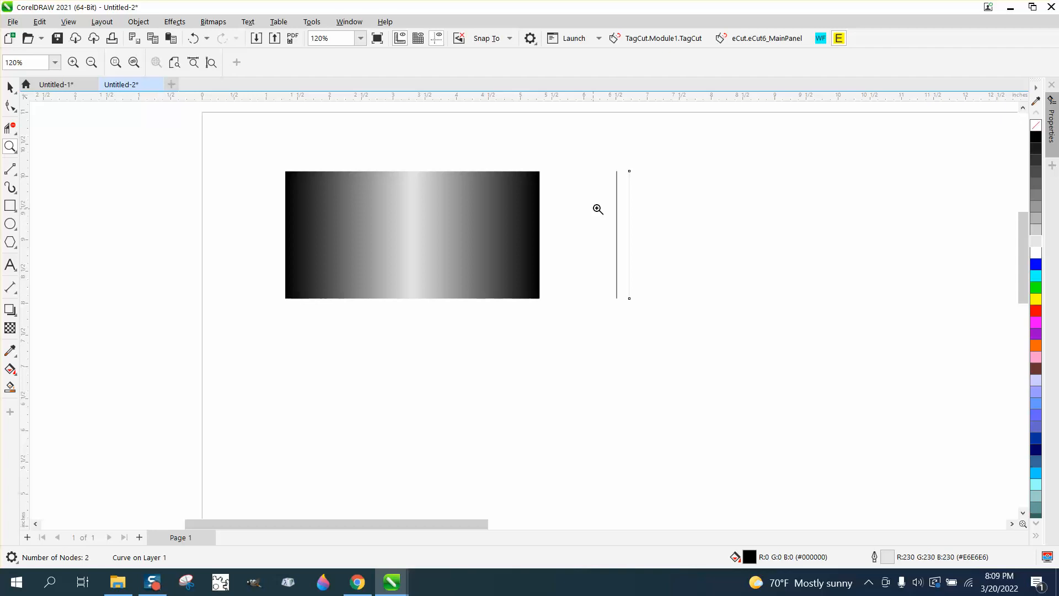
drag(591, 156, 703, 326)
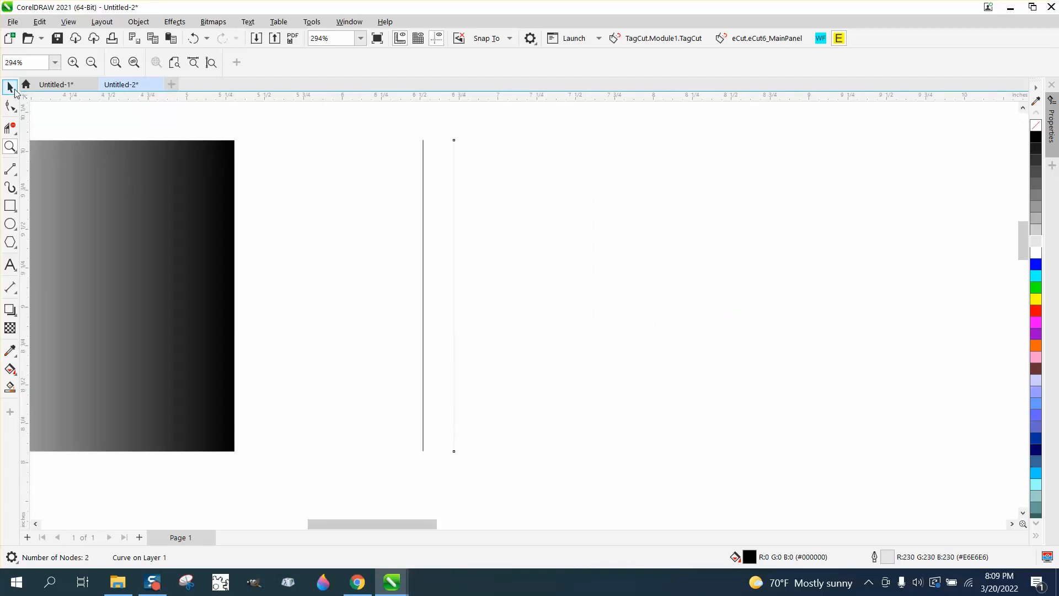
click(11, 87)
drag(335, 117, 558, 480)
click(175, 22)
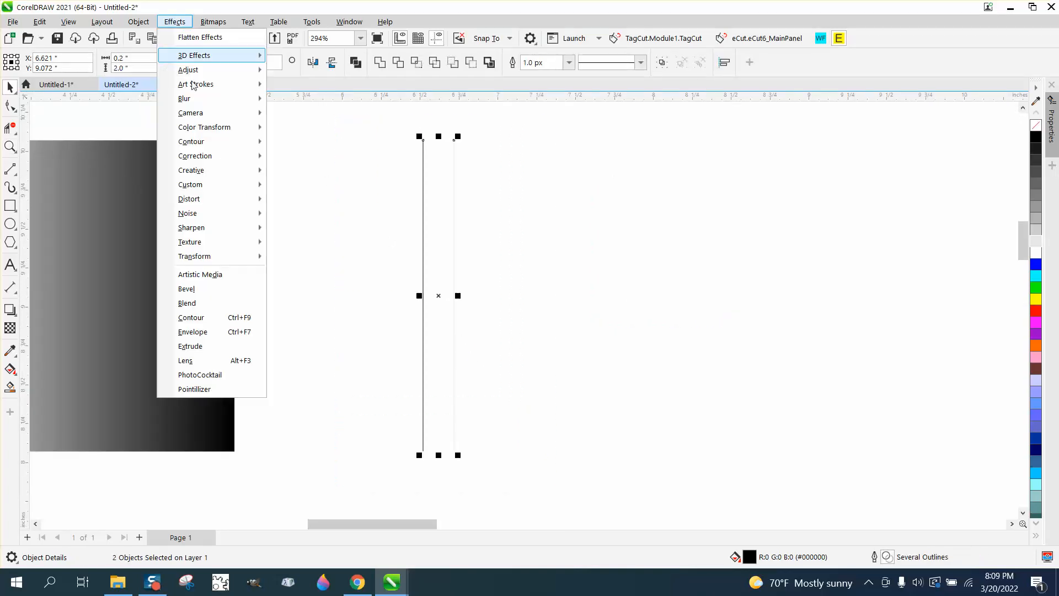
click(187, 303)
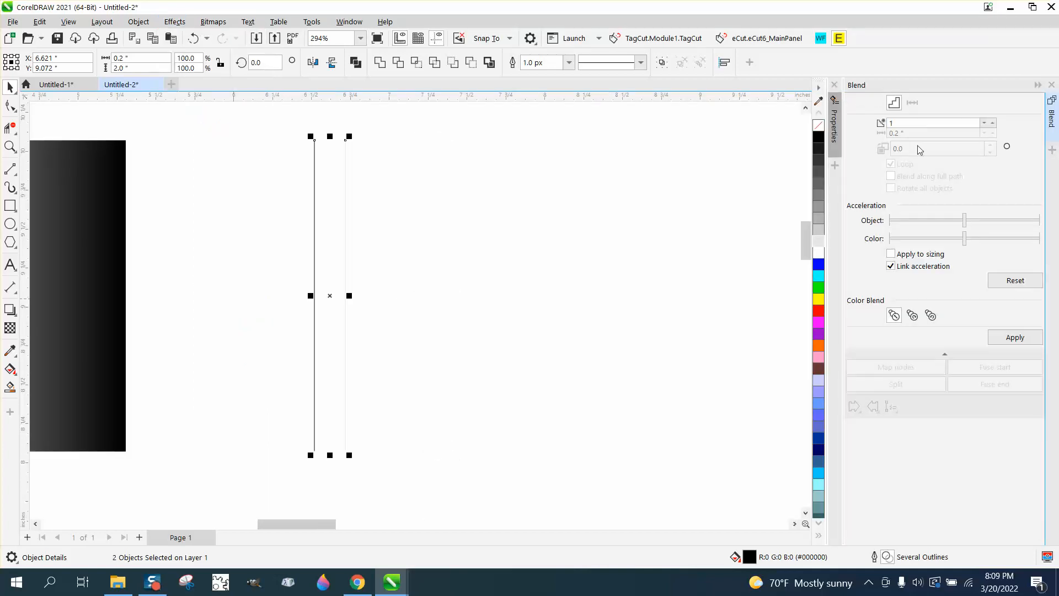
text(299)
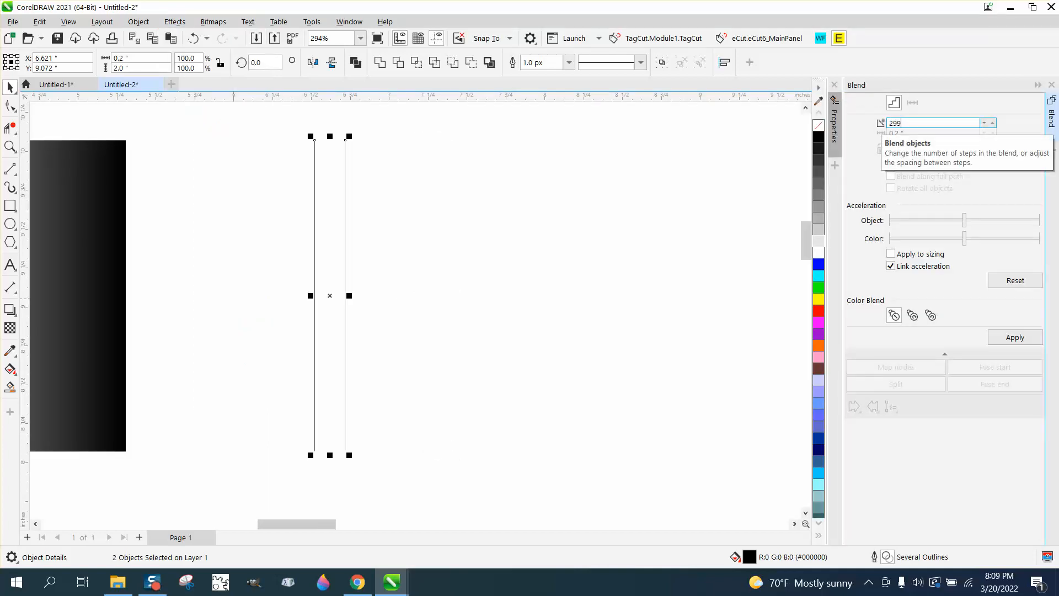
click(1014, 338)
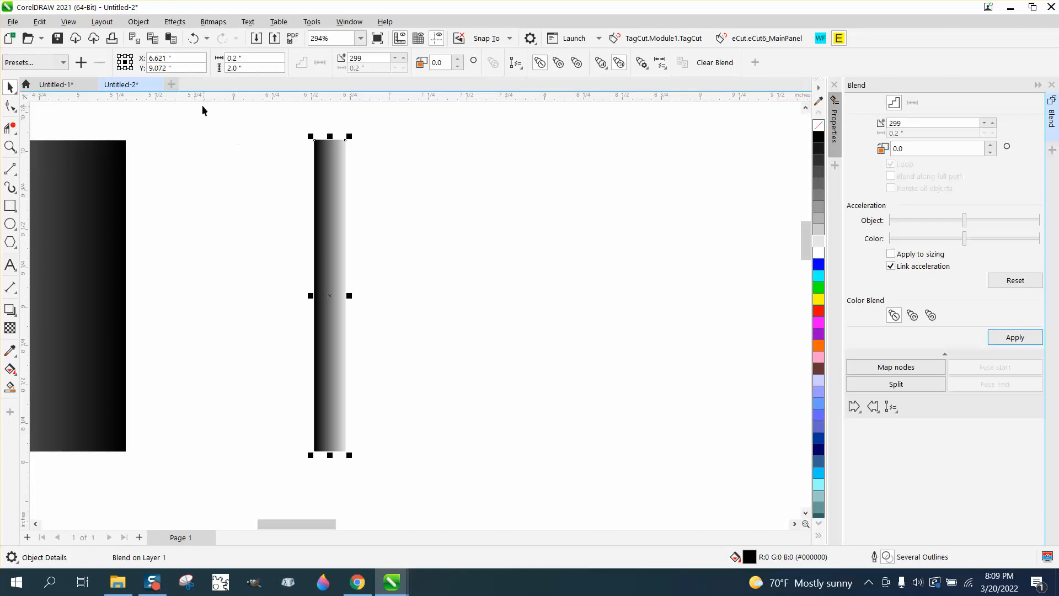
Break the line blend apart and create a mirrored copy of it against its light gray right edge.
click(139, 21)
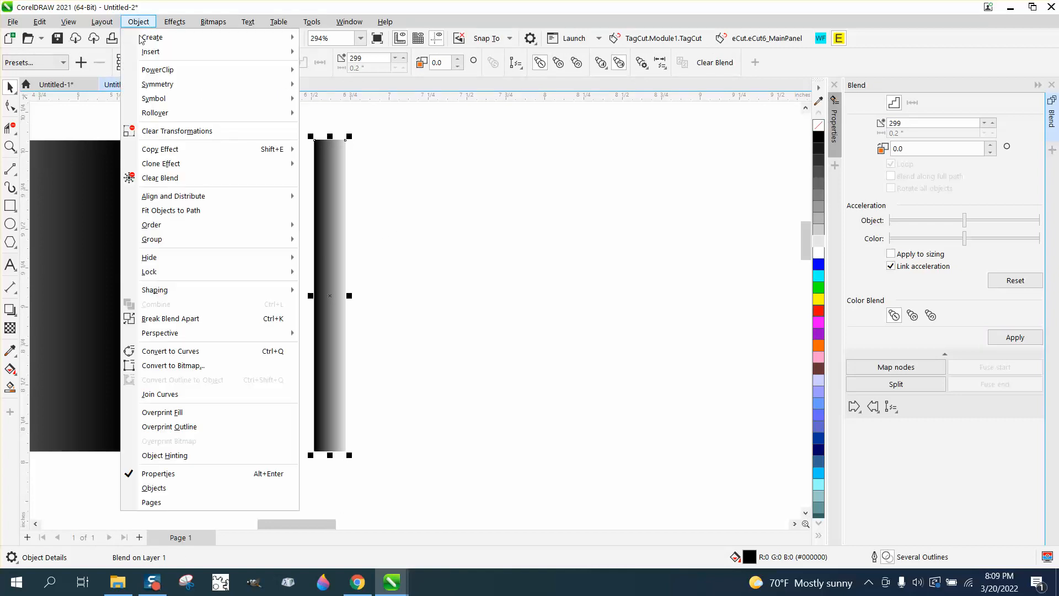
click(198, 321)
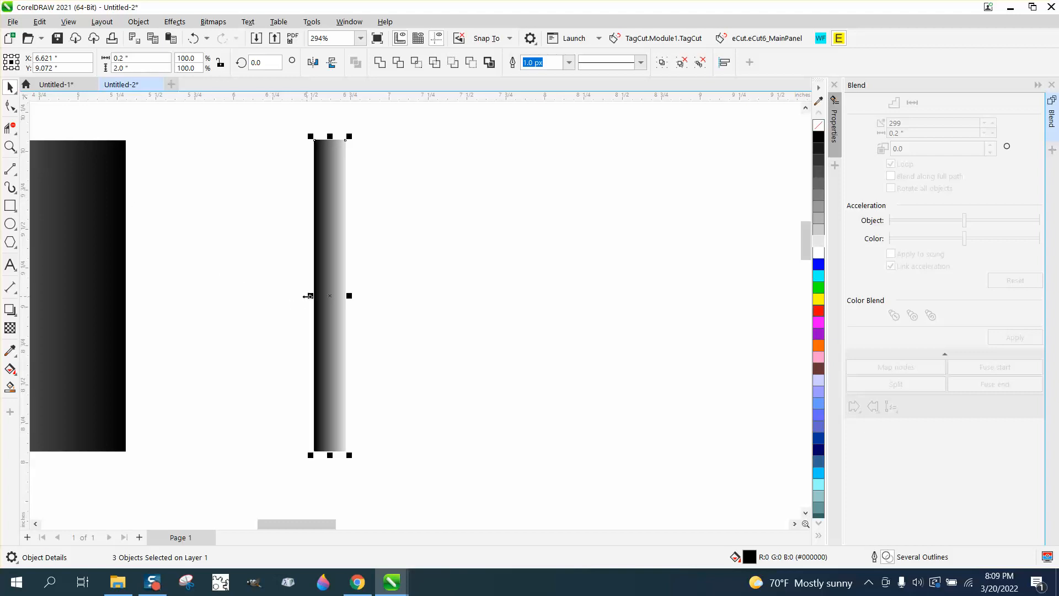
drag(308, 296, 345, 297)
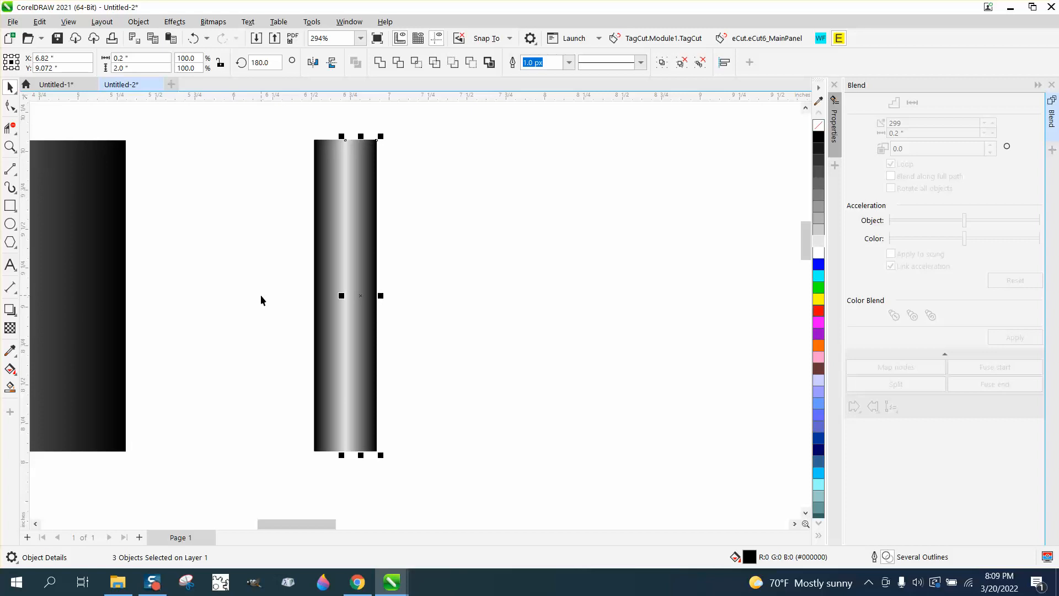
Group the blended strip and its mirrored copy into one narrow strip.
click(260, 295)
scroll(267, 296, down, 2)
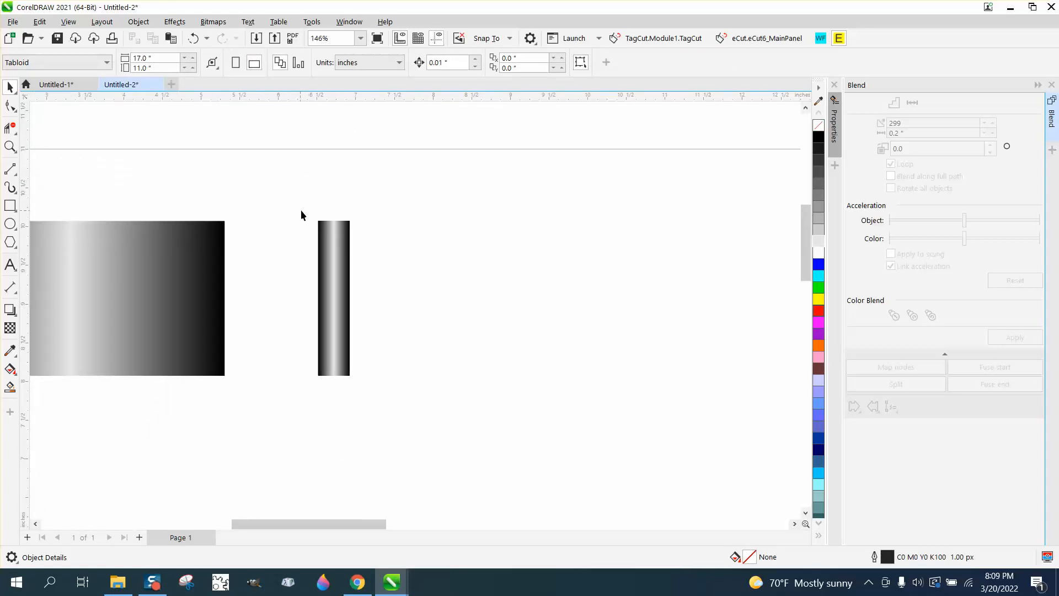
drag(301, 213, 412, 398)
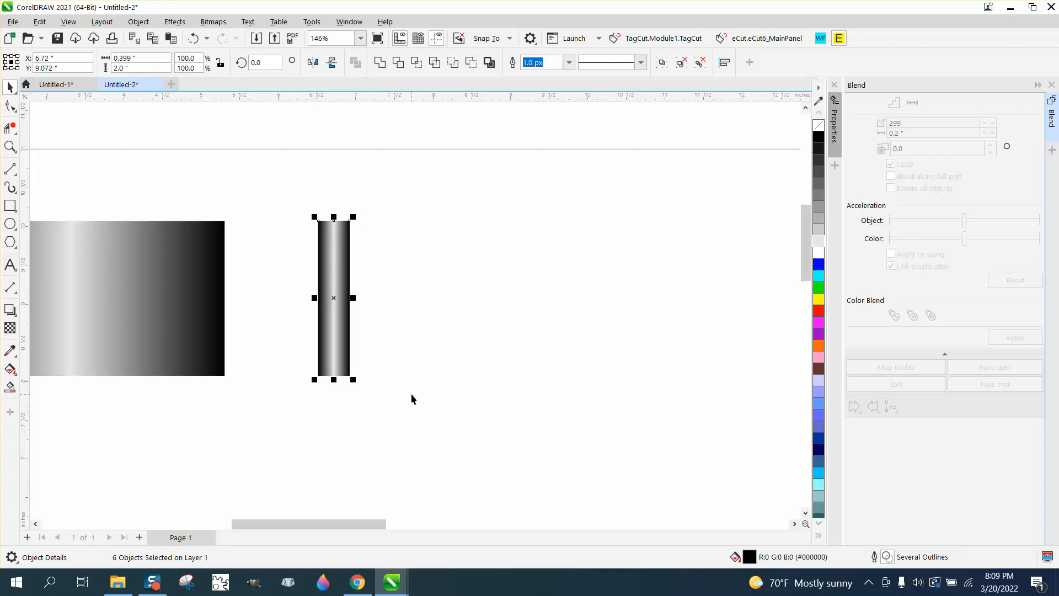
key(ctrl+g)
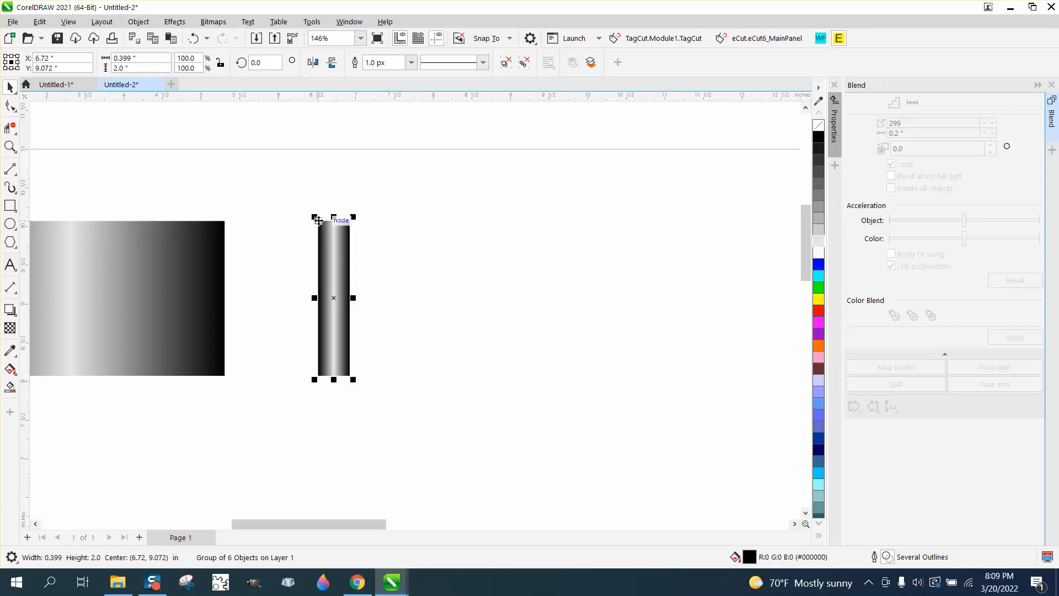
Snap the narrow strip to the gradient rectangle's right edge and set the pair's overall width to 4 inches.
drag(319, 221, 225, 225)
scroll(369, 236, down, 3)
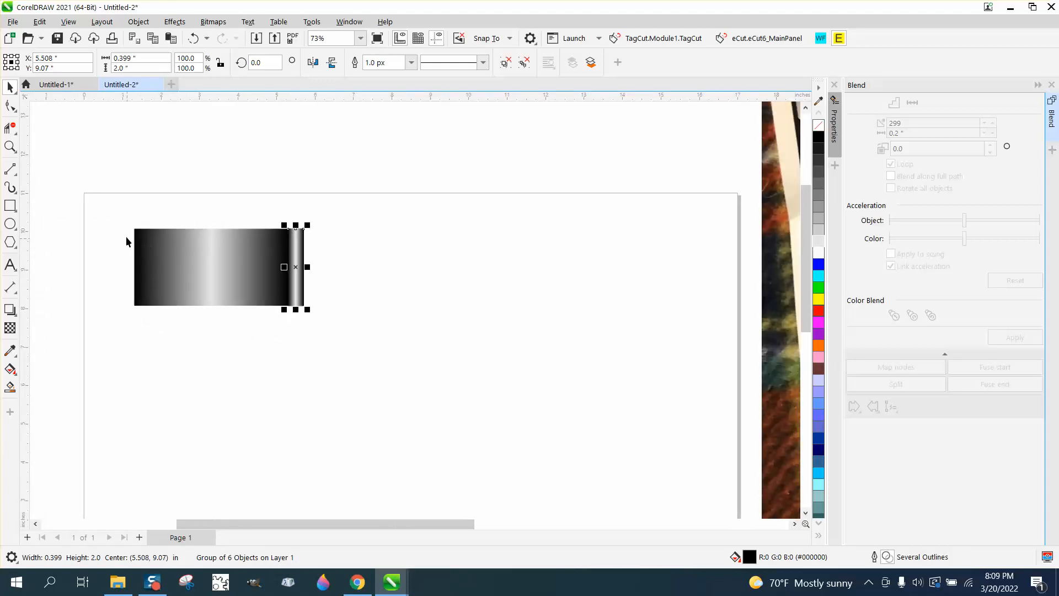
drag(122, 219, 356, 341)
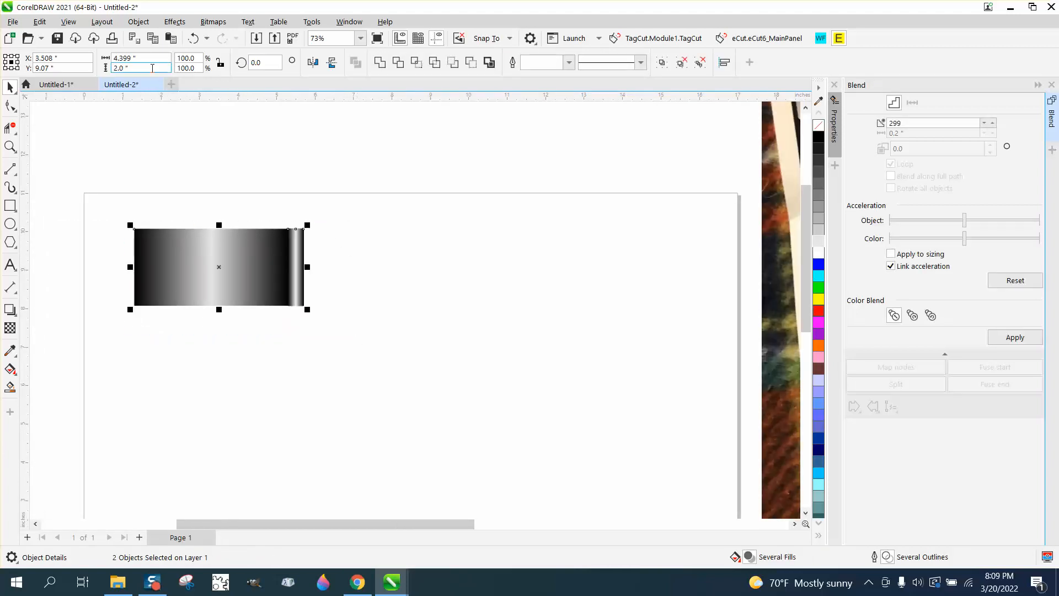
click(117, 58)
text(4)
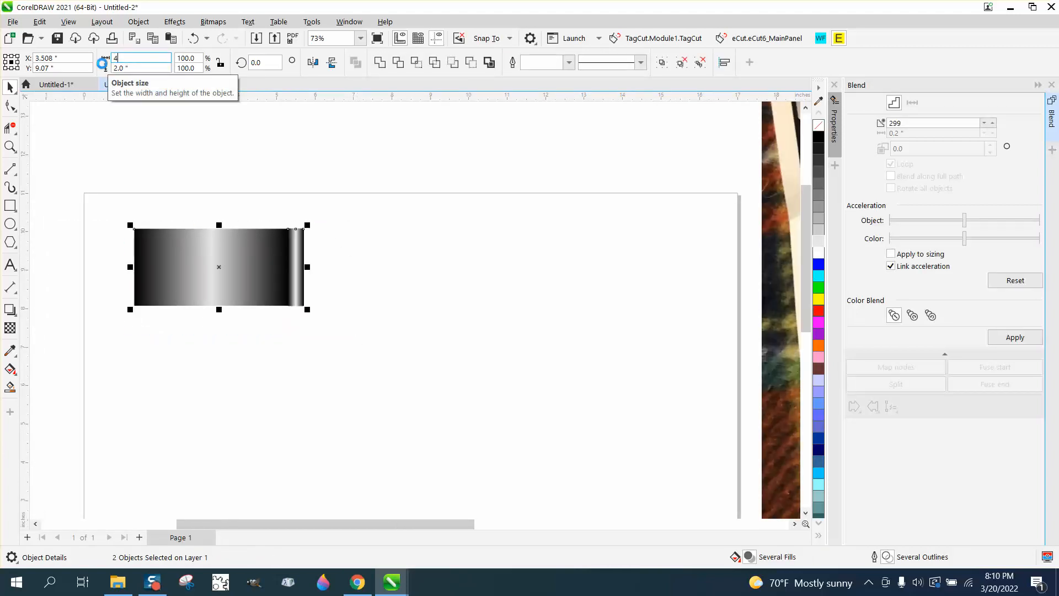
key(Return)
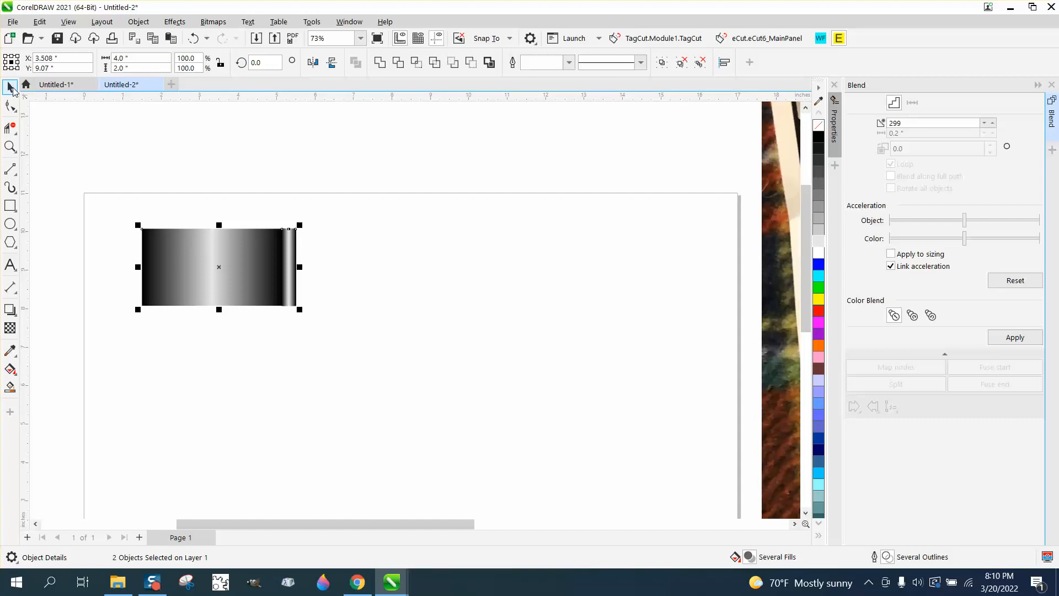
Group the gradient rectangle and the narrow strip into one unit and deselect it.
drag(120, 189, 408, 335)
key(ctrl+g)
click(387, 171)
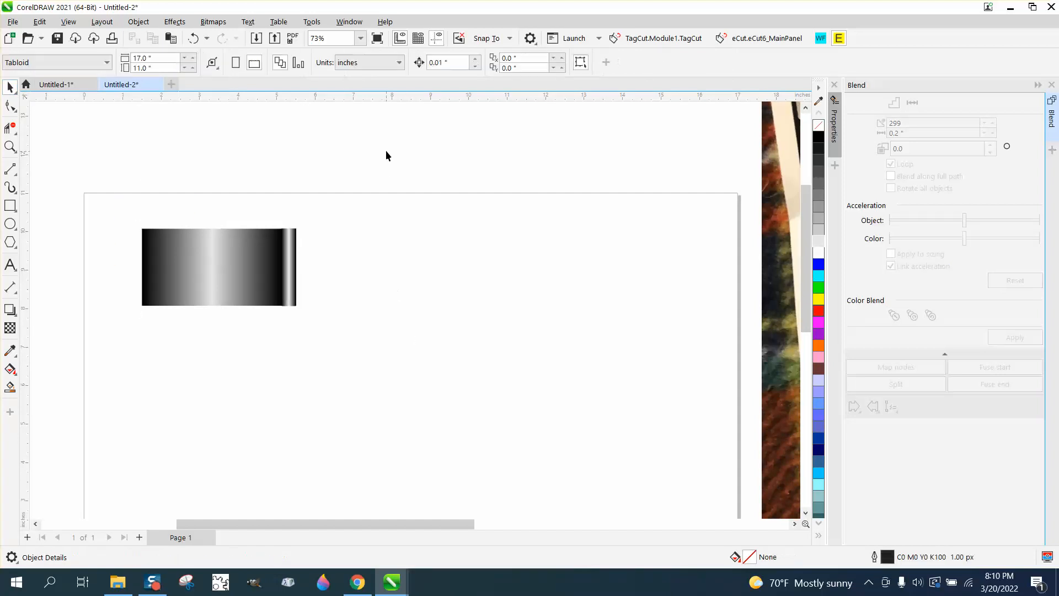
Set the nudge distance to 4 inches and duplicate the grouped unit four times to the right at that spacing.
double_click(441, 63)
text(4)
click(270, 244)
key(KP_Add)
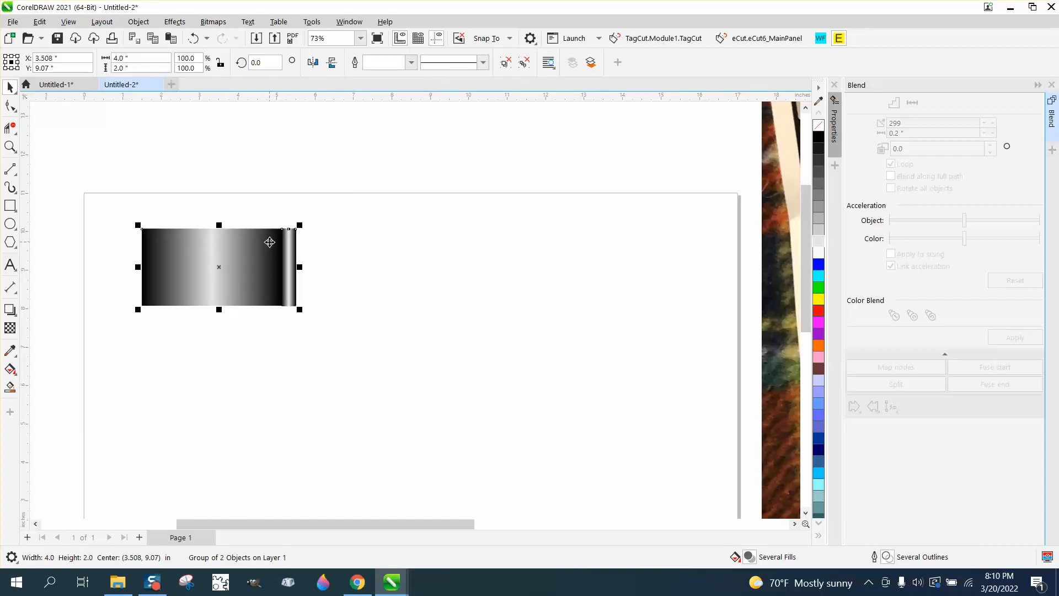
key(Right)
key(KP_Add)
key(Right)
key(KP_Add)
key(Right)
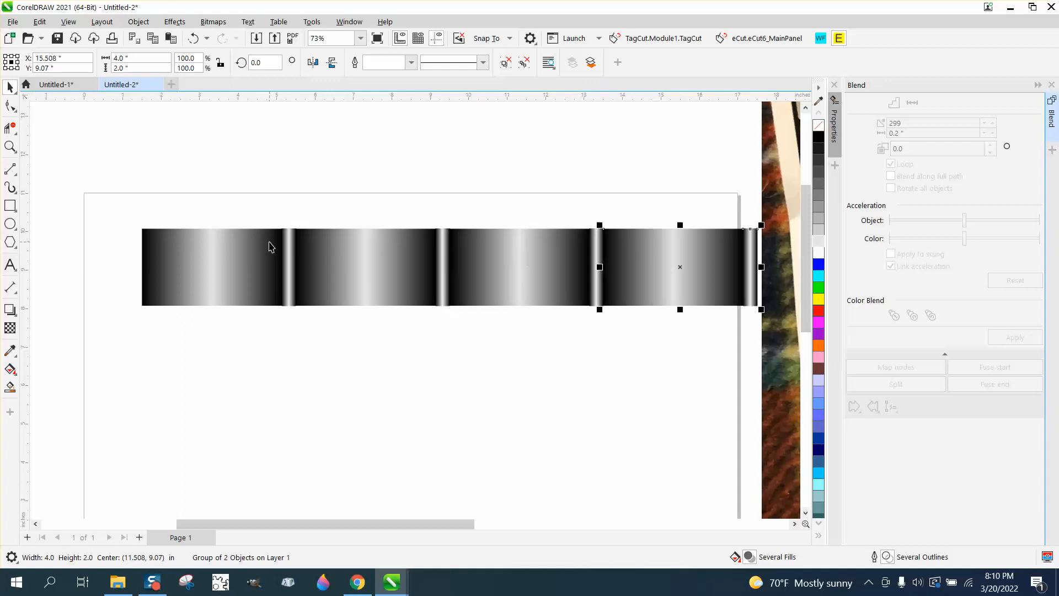
key(KP_Add)
key(Right)
Delete the basket-weave reference photo beside the page.
scroll(225, 239, down, 1)
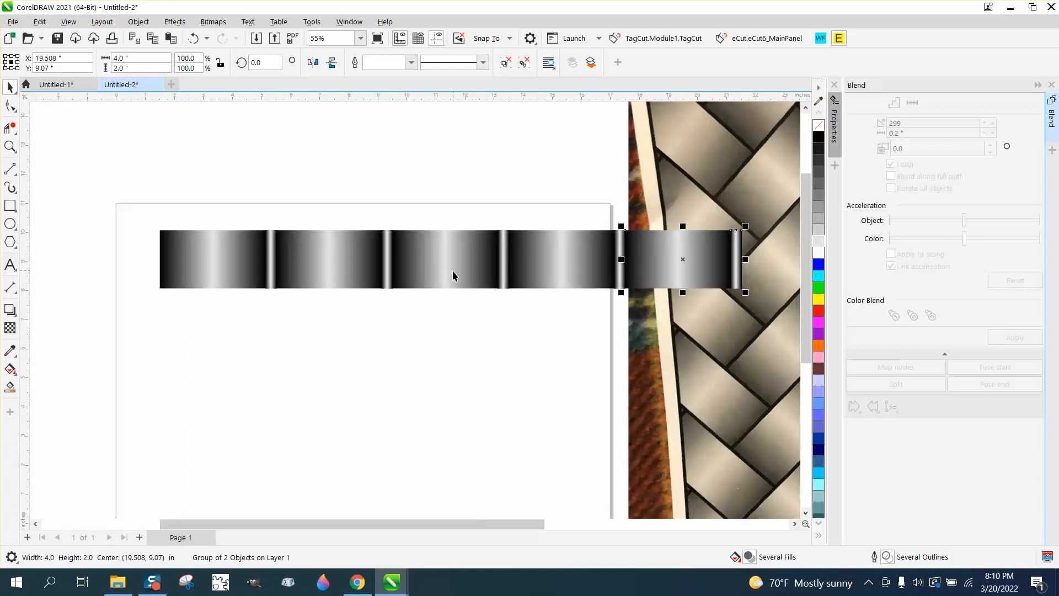
scroll(452, 275, down, 1)
click(769, 276)
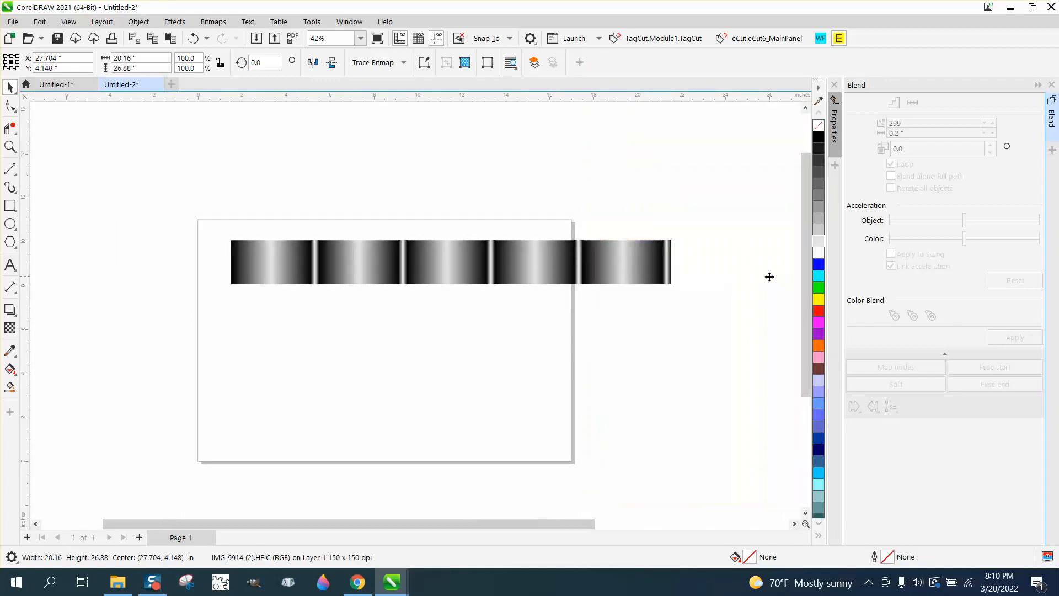
key(Delete)
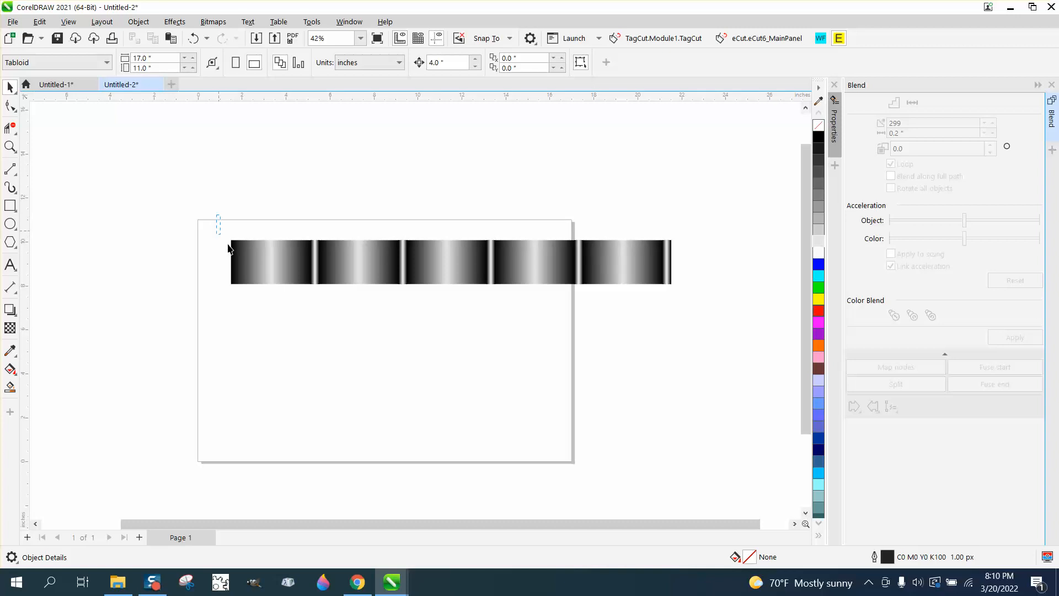
Ungroup the five repeated units and delete the narrow strip at the row's right end.
drag(217, 228, 703, 348)
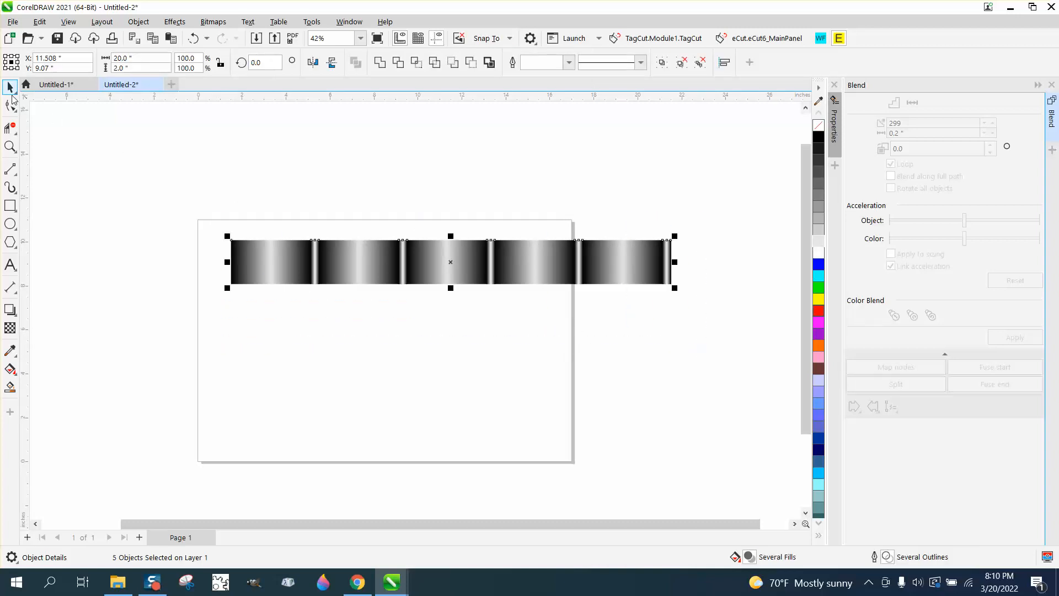
click(139, 21)
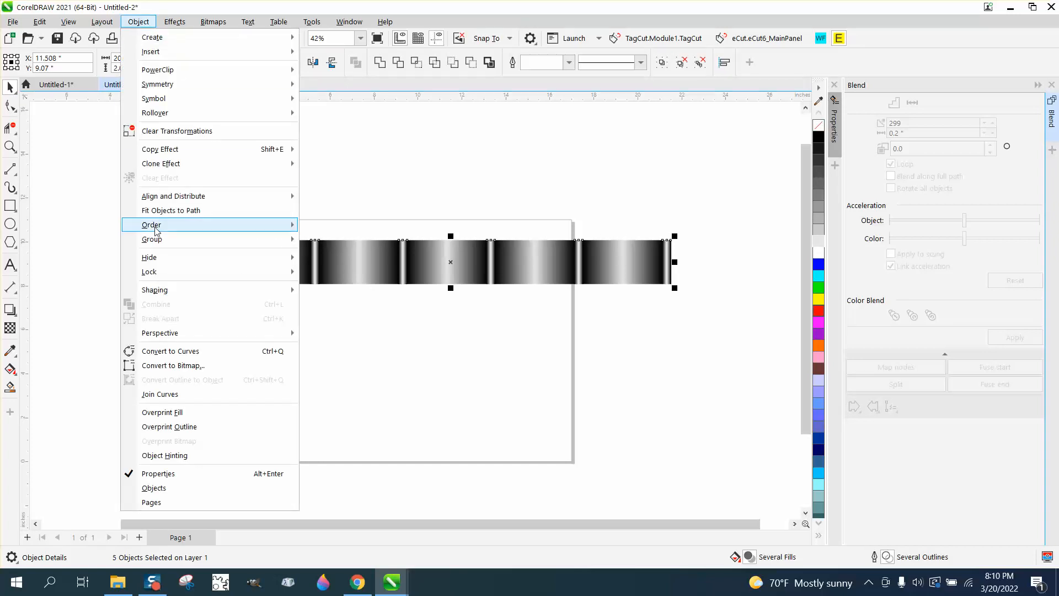
mouse_move(161, 240)
click(333, 255)
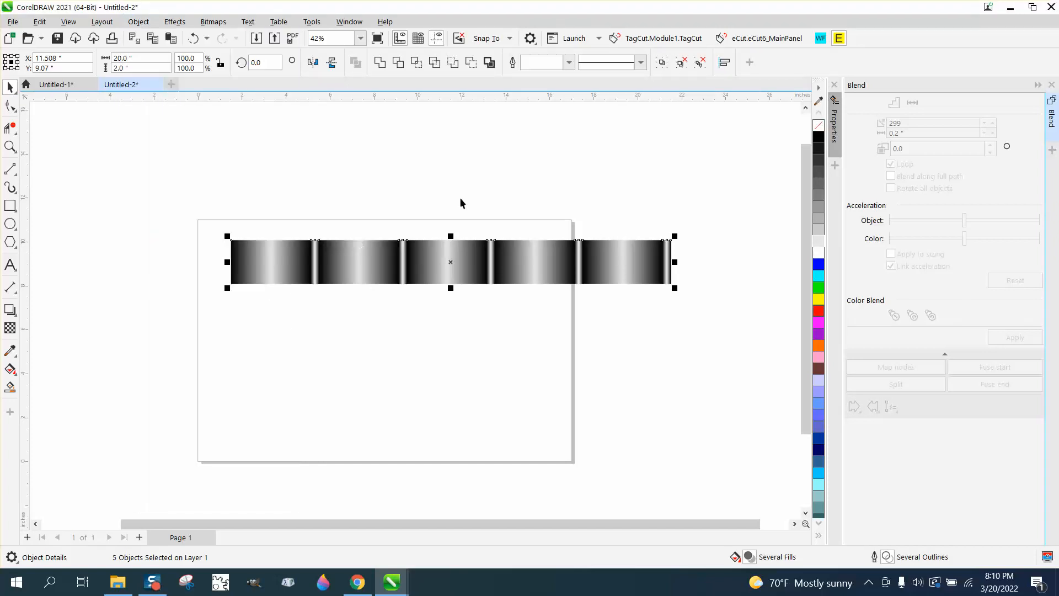
click(520, 184)
click(669, 265)
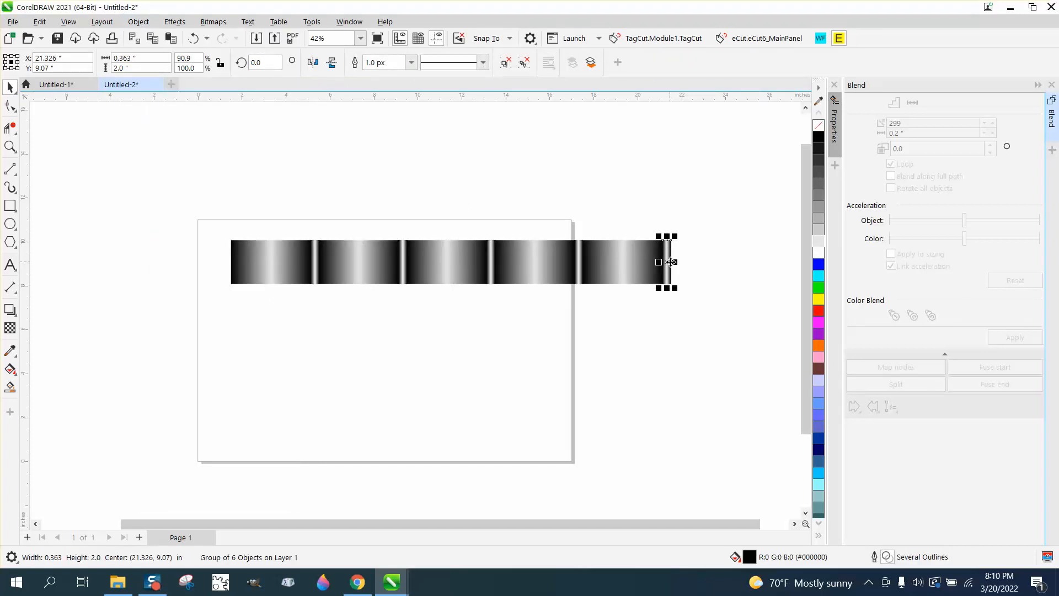
key(Delete)
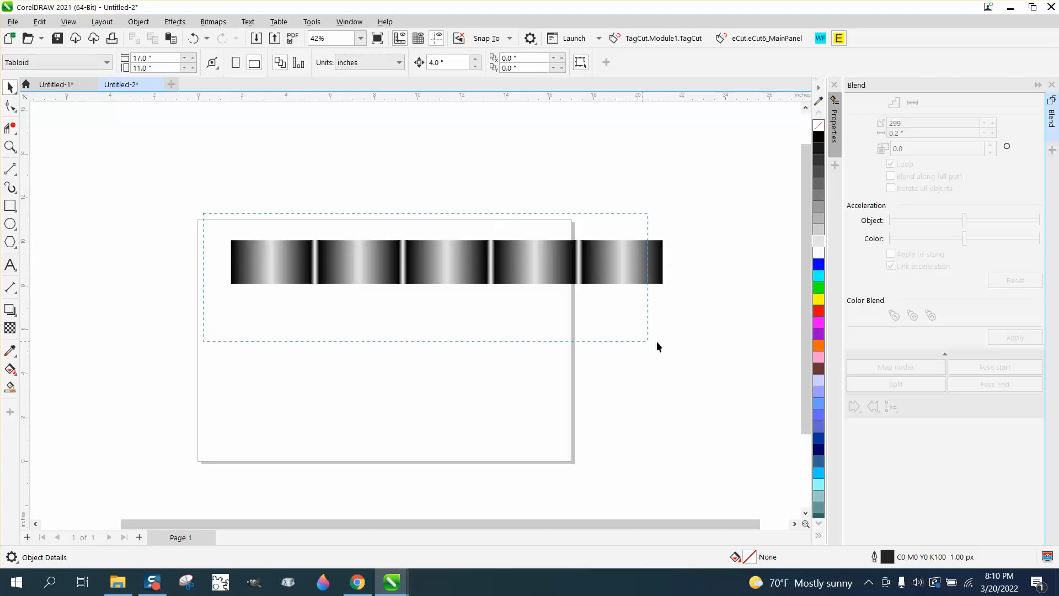
Group the remaining row pieces at a width of 20 inches and shift the row about 2 inches to the left.
drag(657, 342, 678, 349)
key(ctrl+g)
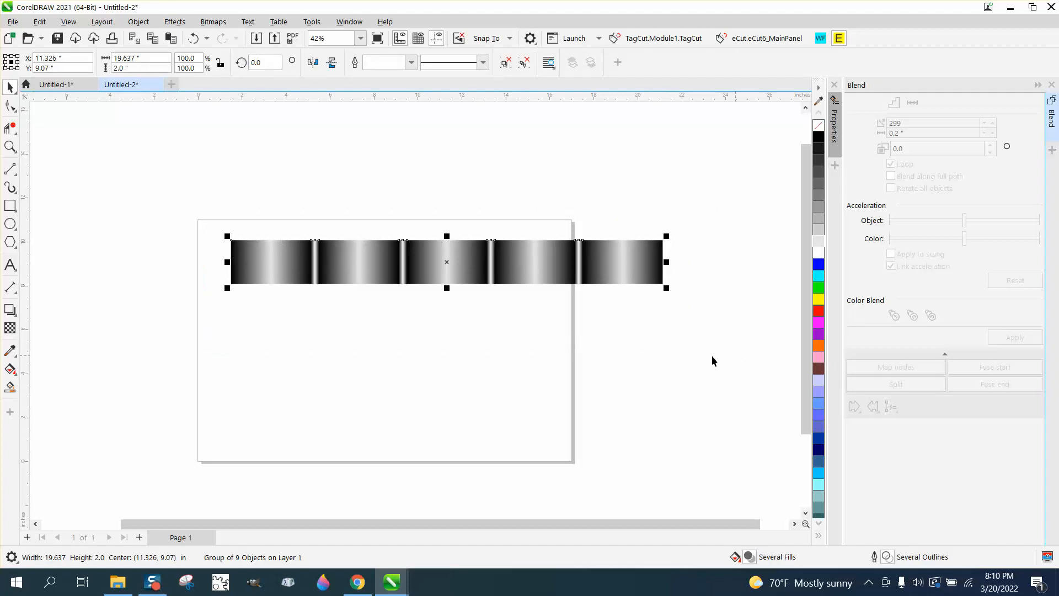
click(126, 57)
text(20)
key(Return)
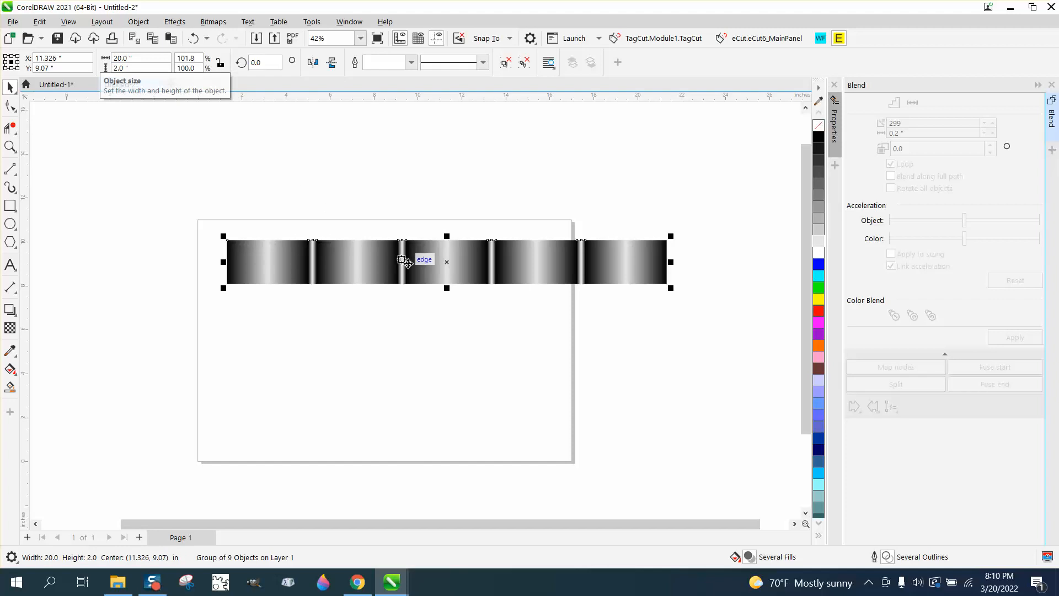
drag(451, 260, 407, 258)
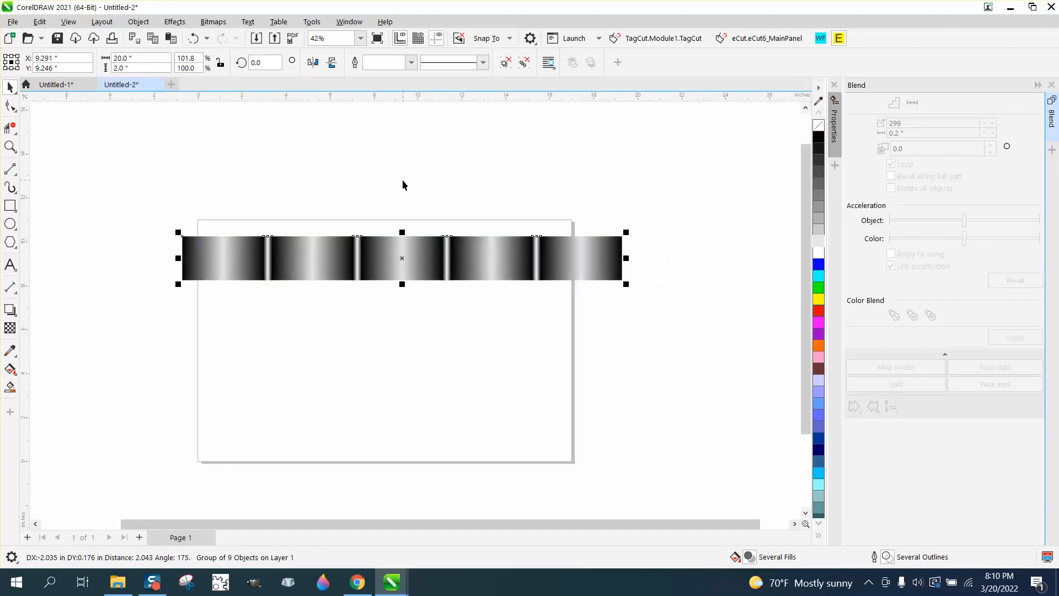
Set the nudge distance to 2 inches and duplicate the row, offsetting the copy 2 inches down and 2 inches left.
click(402, 185)
click(436, 63)
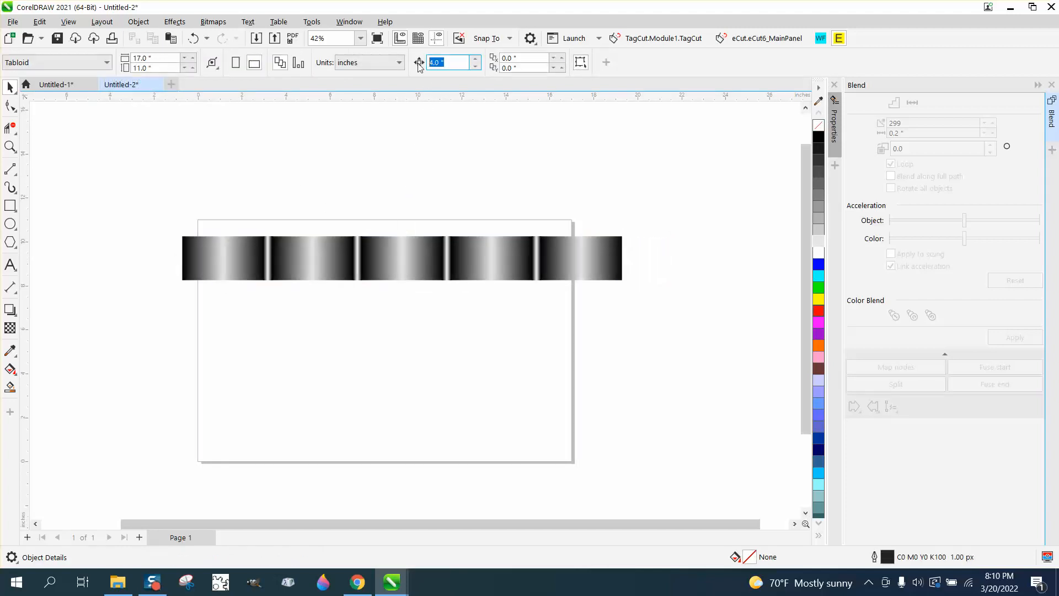
text(2)
key(Return)
drag(158, 217, 668, 339)
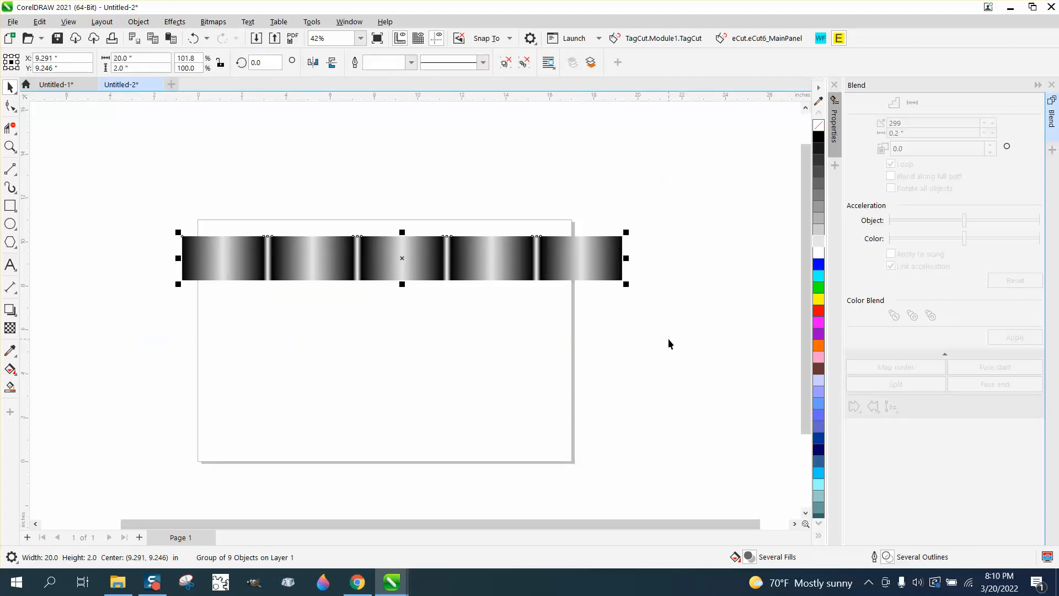
key(Down)
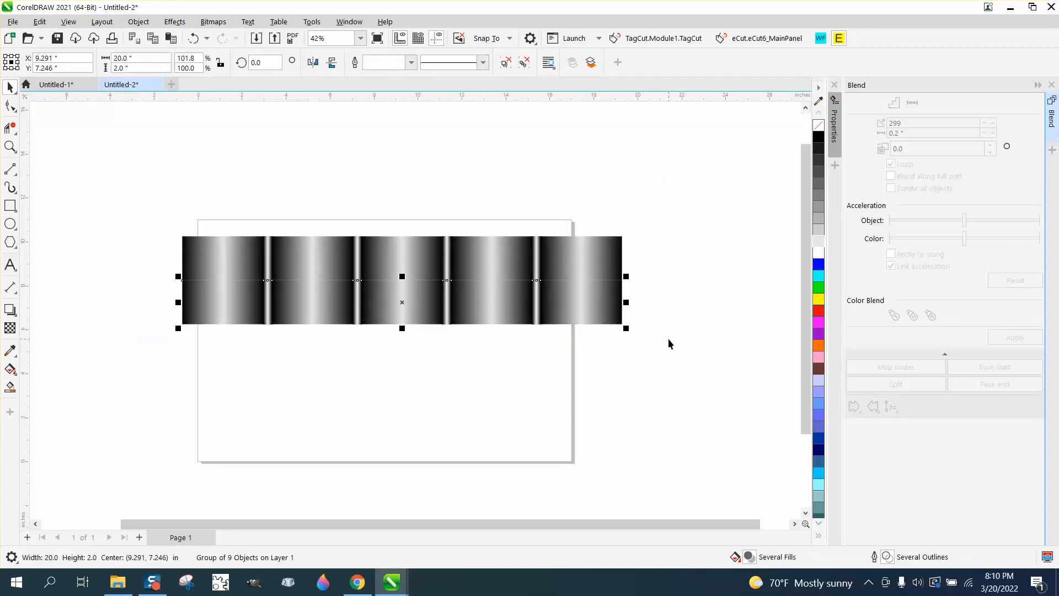
key(Left)
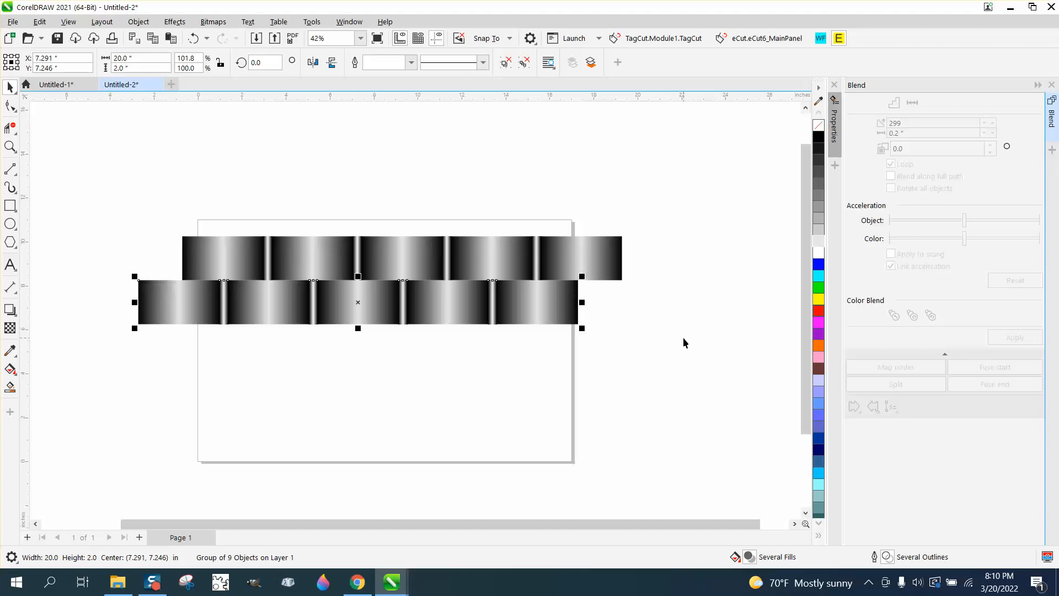
Duplicate the two staggered rows together three times, offsetting each copy 4 inches down, to build eight rows.
drag(116, 188, 643, 412)
drag(683, 421, 683, 421)
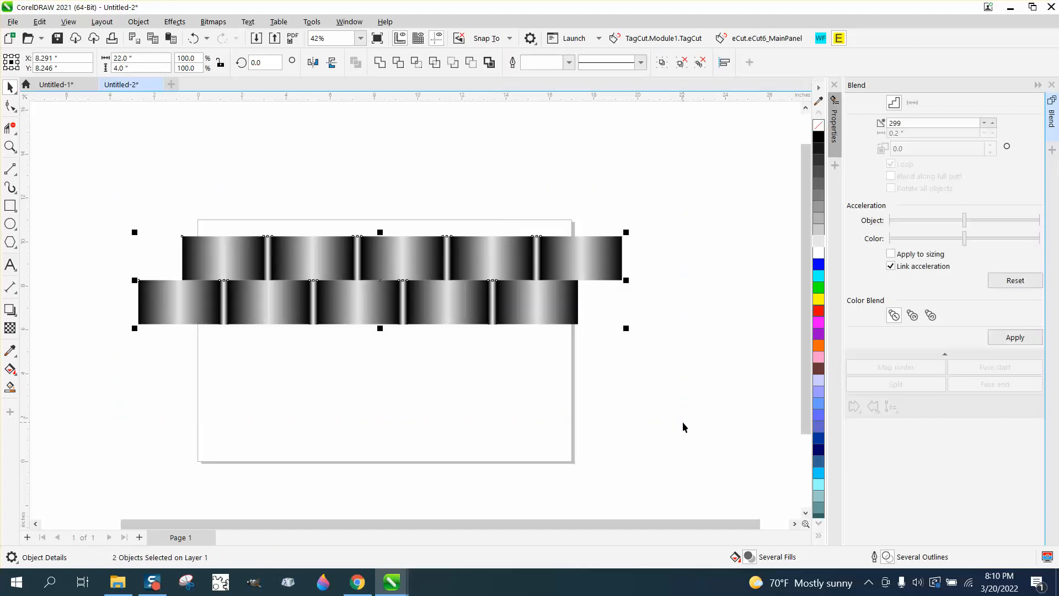
key(ctrl+d)
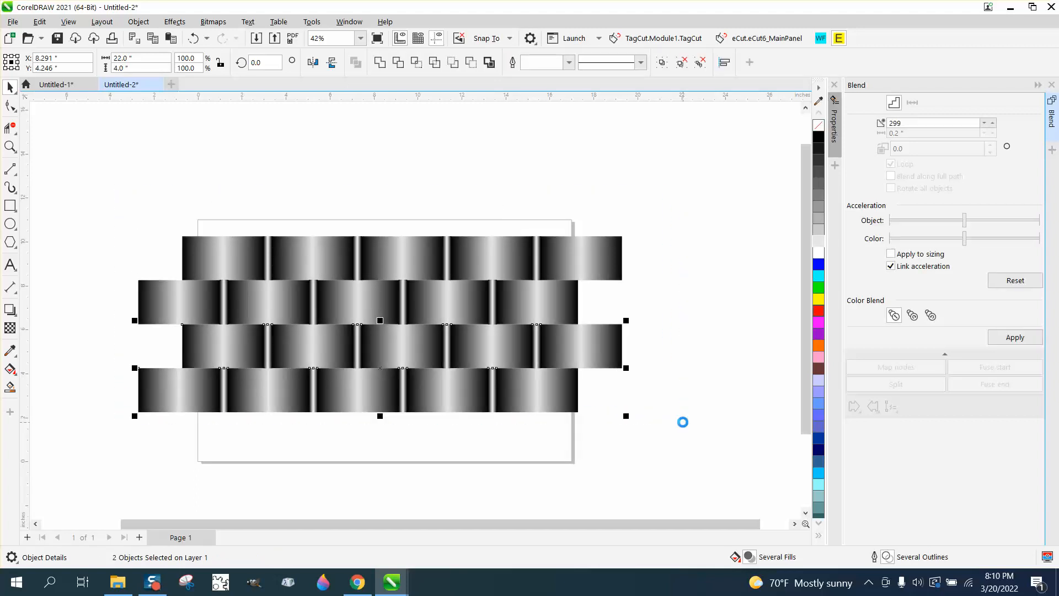
key(ctrl+d)
scroll(596, 340, down, 1)
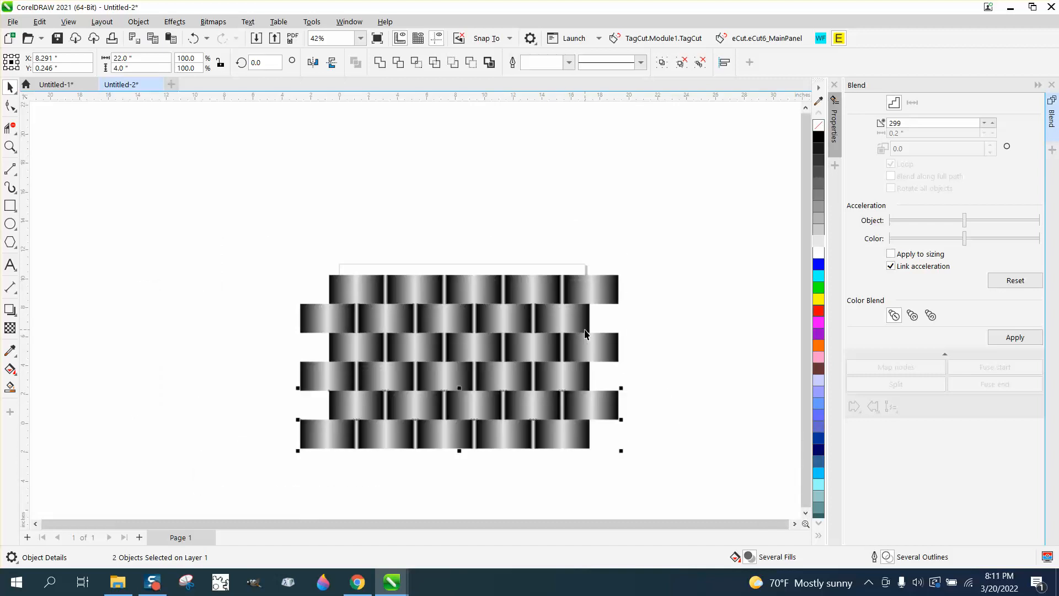
scroll(585, 334, down, 1)
key(ctrl+d)
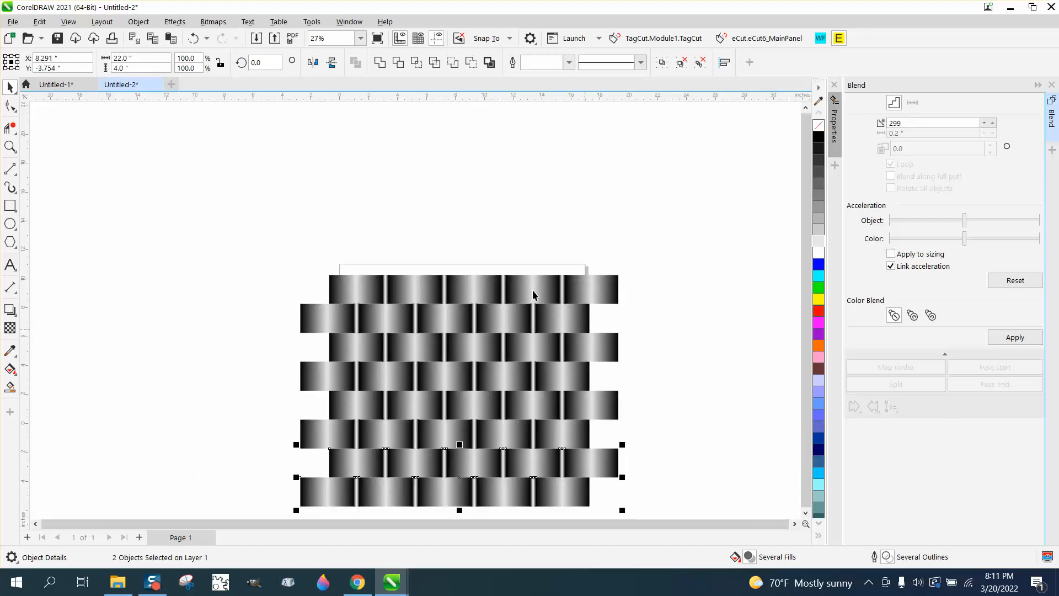
Group all eight rows of the weave and center the group on the page.
scroll(352, 291, down, 1)
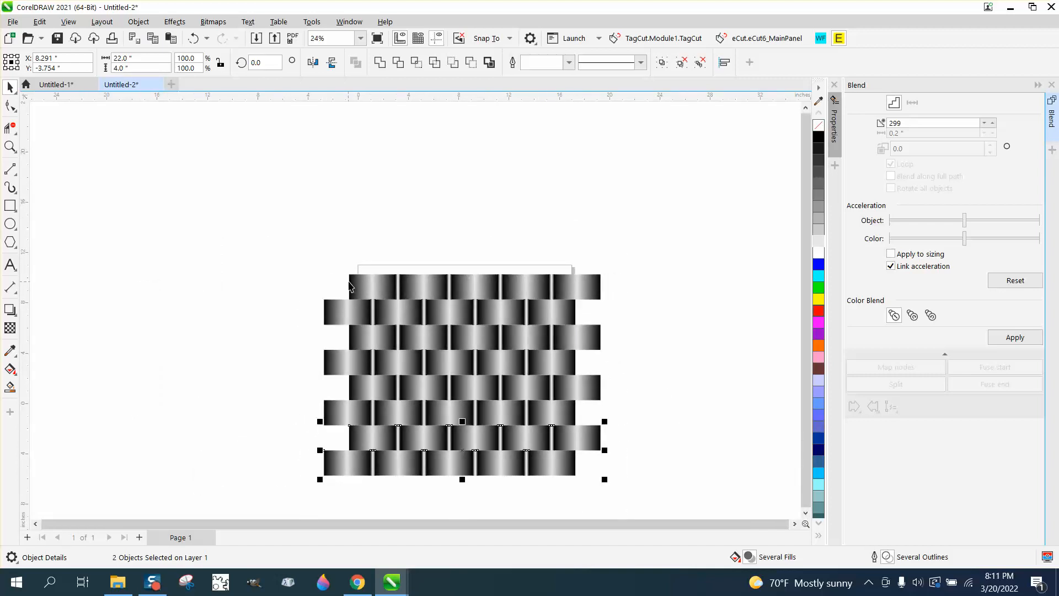
click(10, 146)
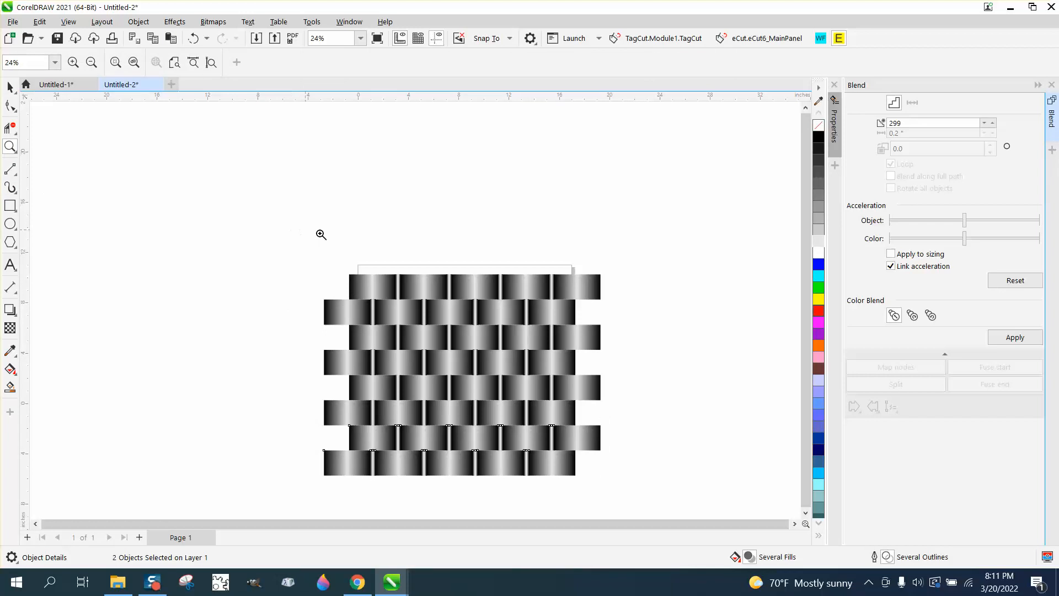
drag(358, 247, 439, 316)
right_click(426, 298)
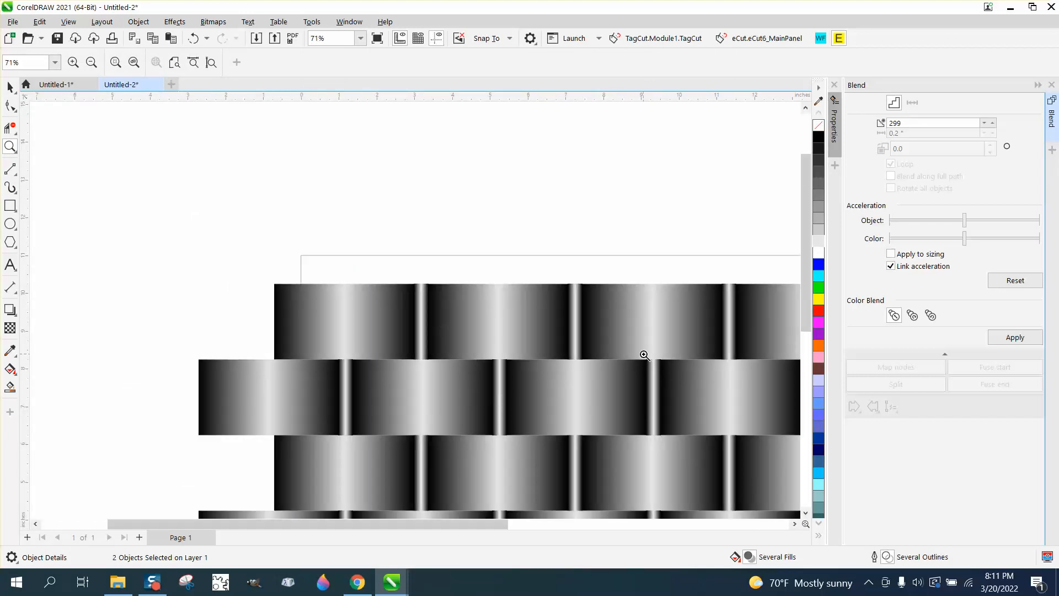
scroll(629, 356, down, 1)
scroll(625, 355, down, 3)
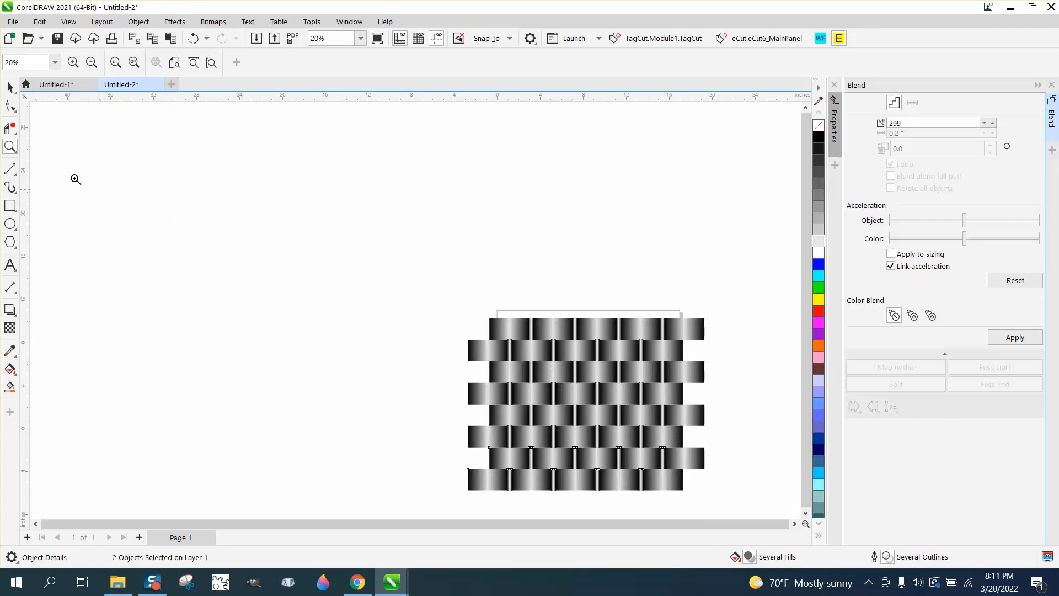
click(10, 87)
drag(424, 260, 760, 520)
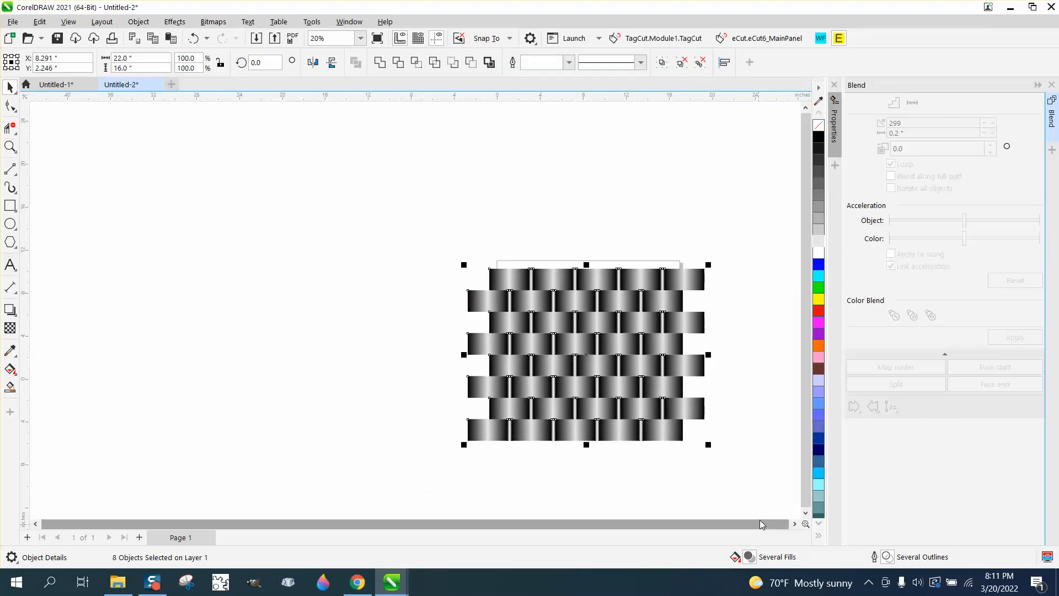
key(ctrl+g)
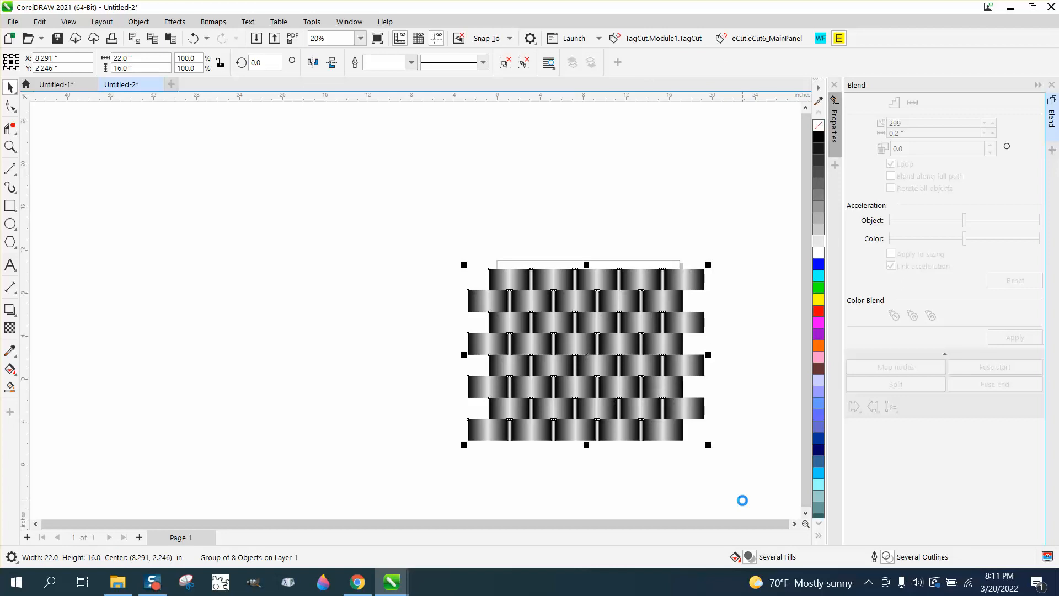
key(p)
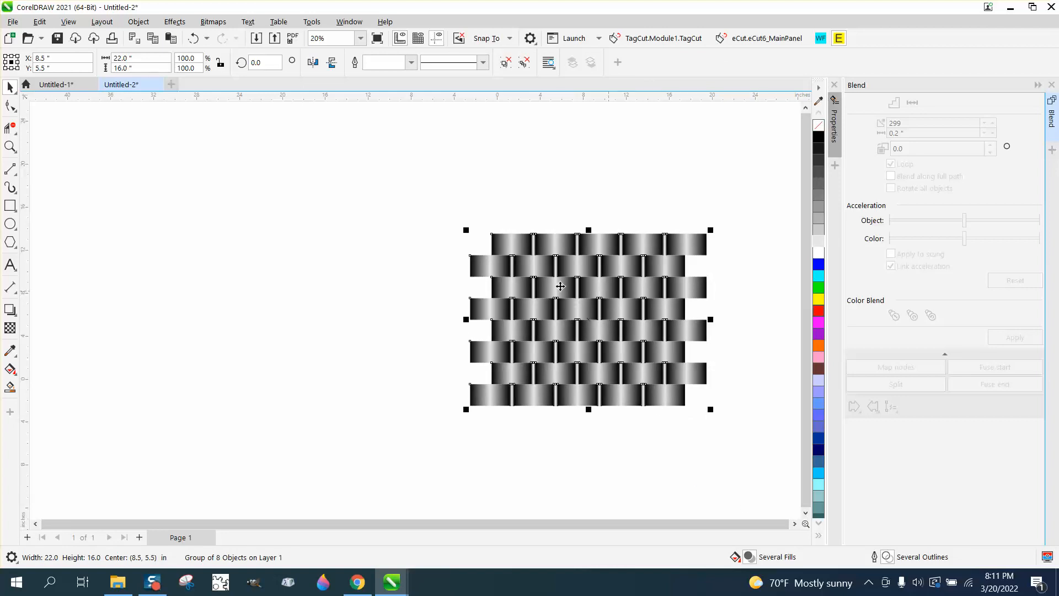
Draw an 18 by 16 inch rectangle centered over the weave, leaving the protruding row ends outside on both sides.
click(12, 150)
drag(408, 214, 898, 499)
click(9, 205)
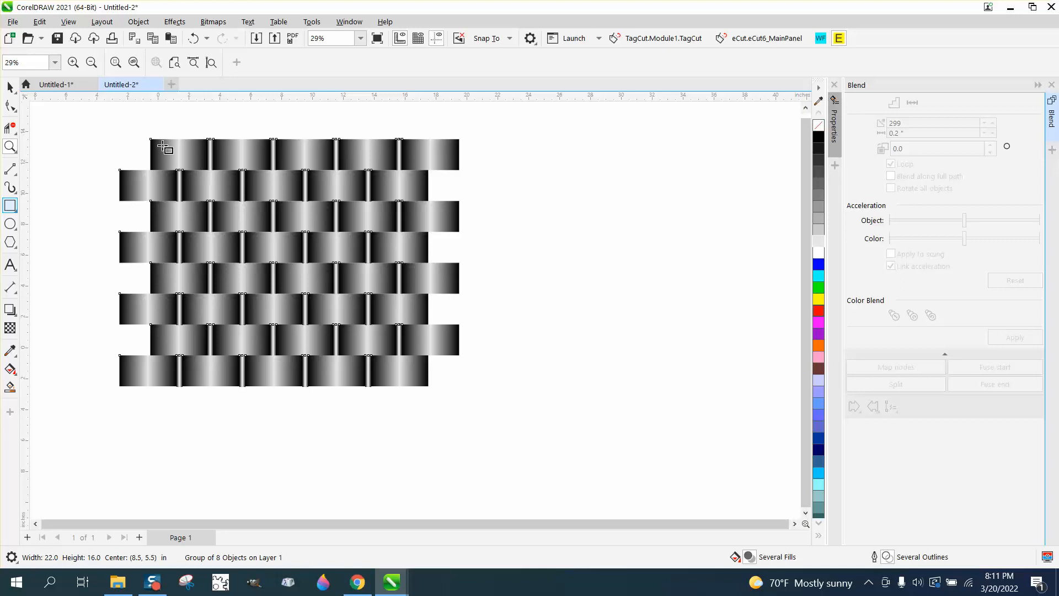
drag(150, 138, 438, 386)
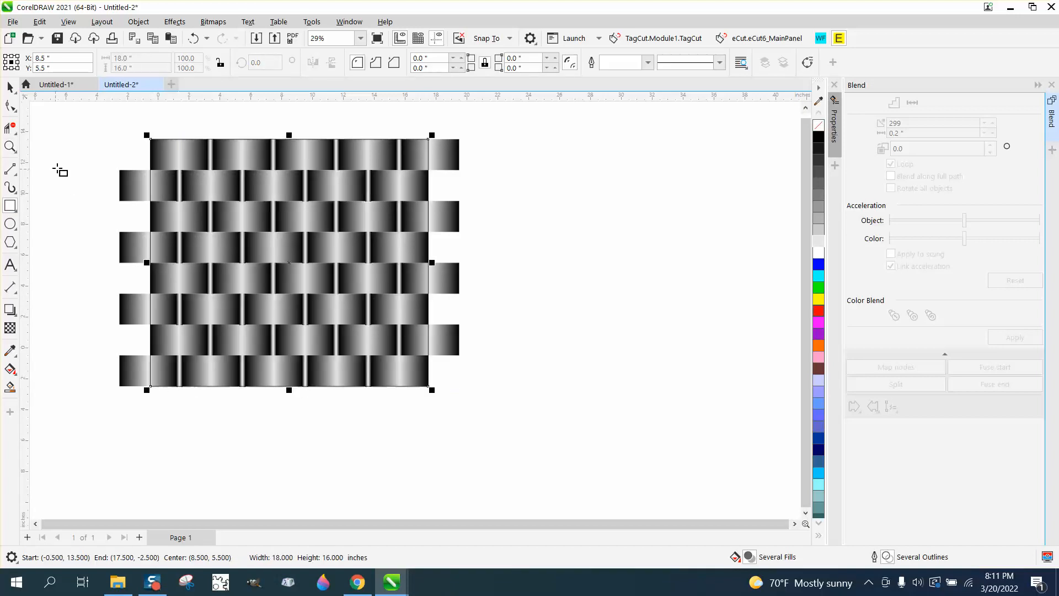
Intersect the rectangle with the weave group to create a copy with straight side edges.
click(11, 89)
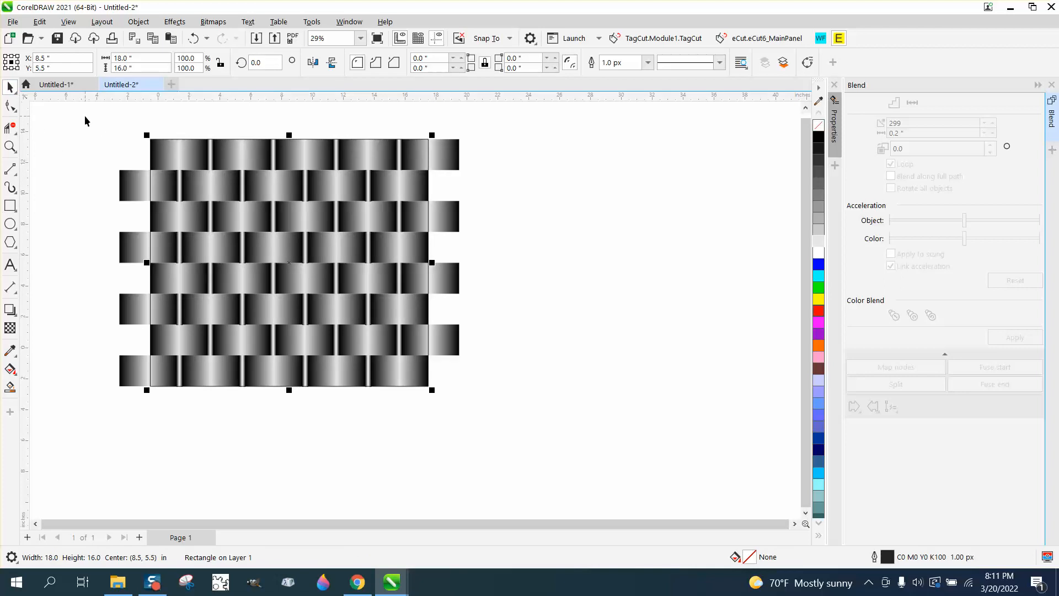
drag(85, 116, 559, 461)
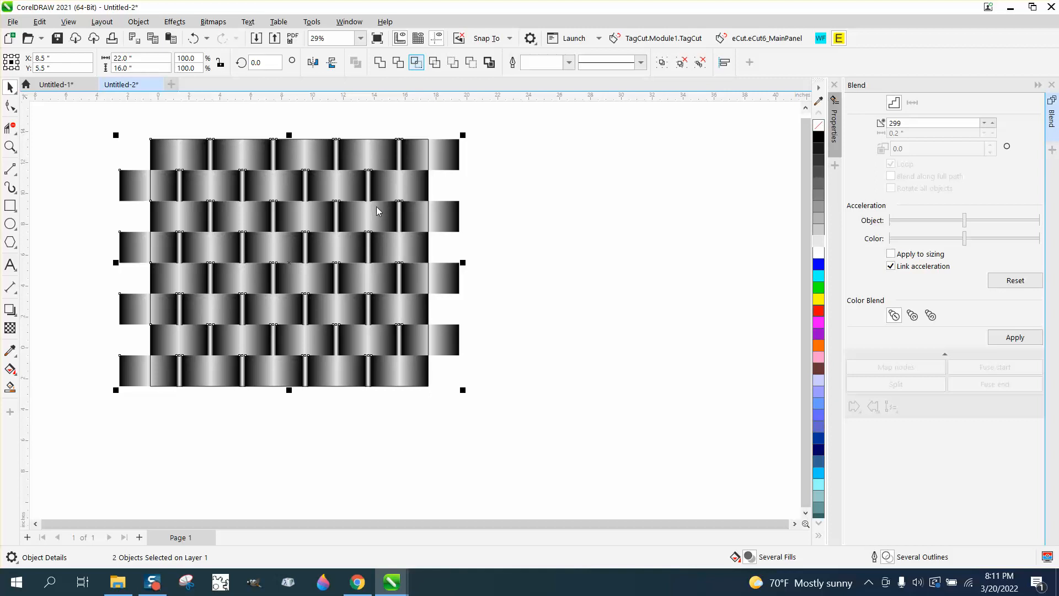
click(379, 212)
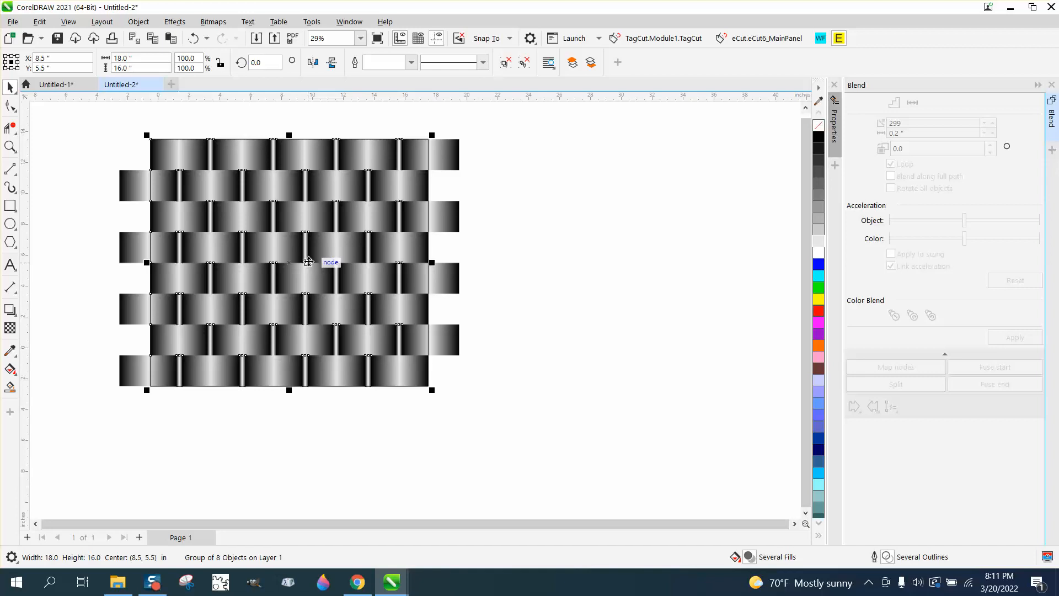
Move the intersected weave about 23.4 inches to the right, clear of the original pattern.
key(Right)
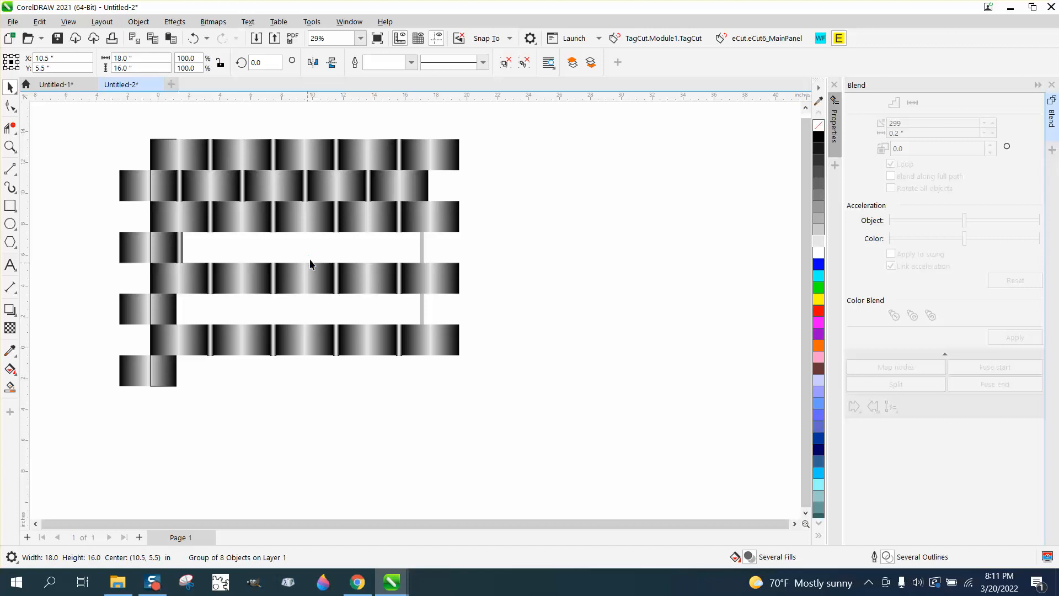
key(Right)
key(Right)
key(Right)
key(Right)
key(Right)
key(Right)
key(Right)
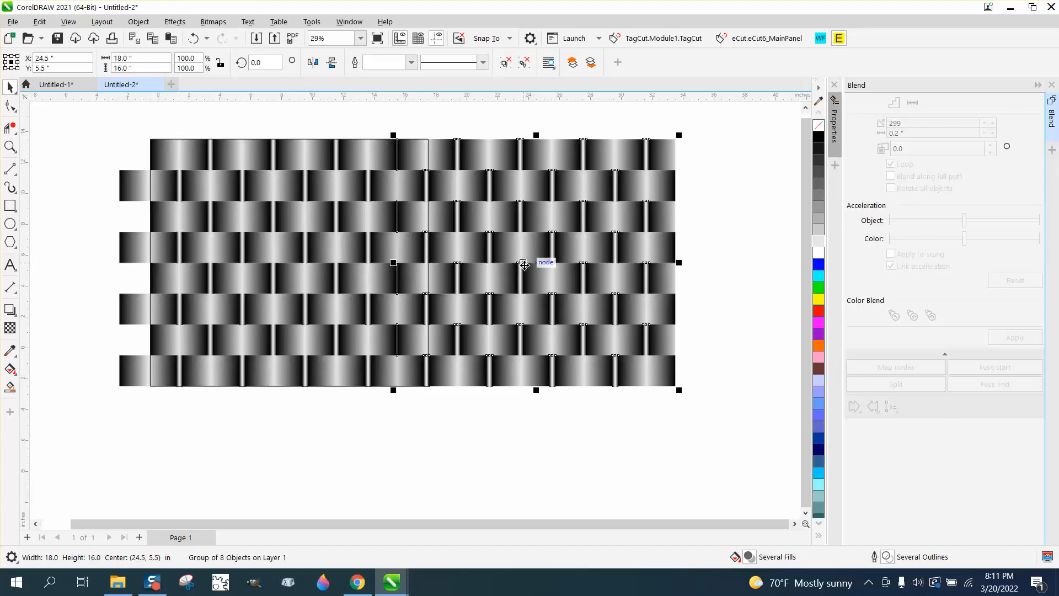
drag(528, 266, 635, 265)
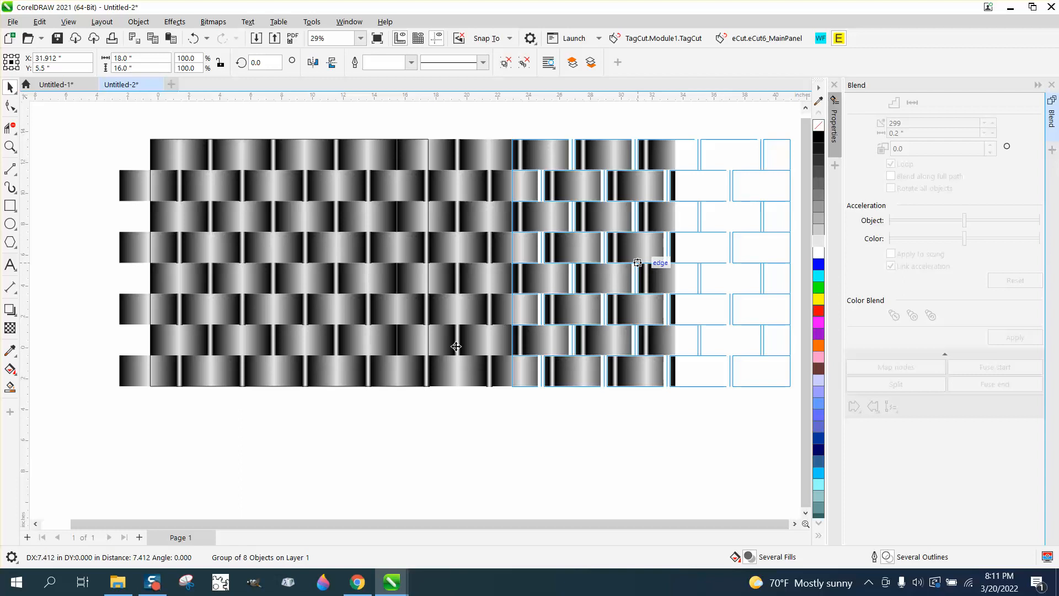
click(415, 425)
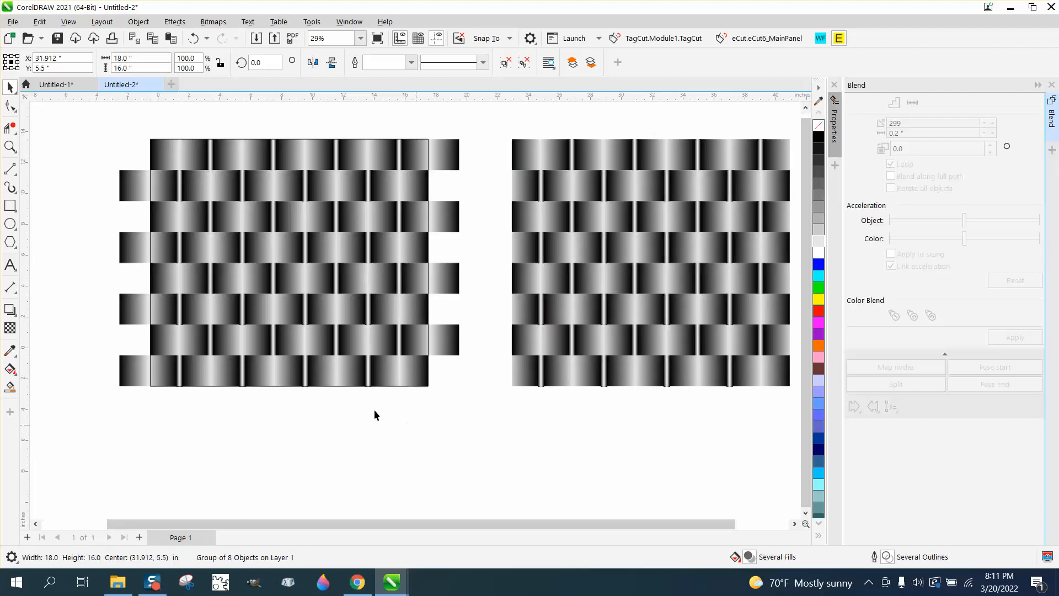
Scale the straight-edged weave down proportionally to about 3.5 inches wide.
click(9, 146)
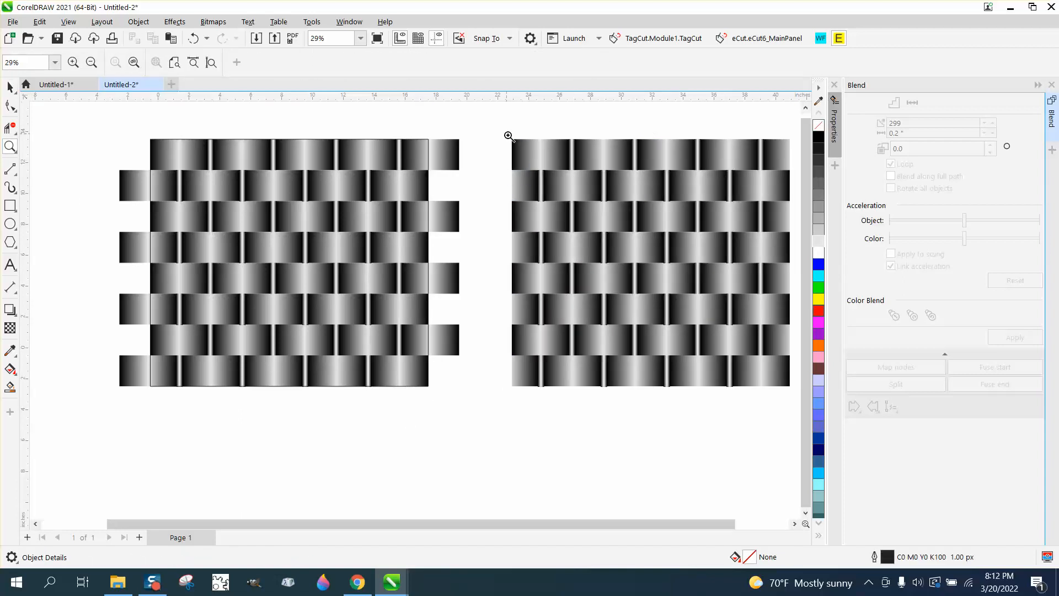
drag(509, 139, 790, 402)
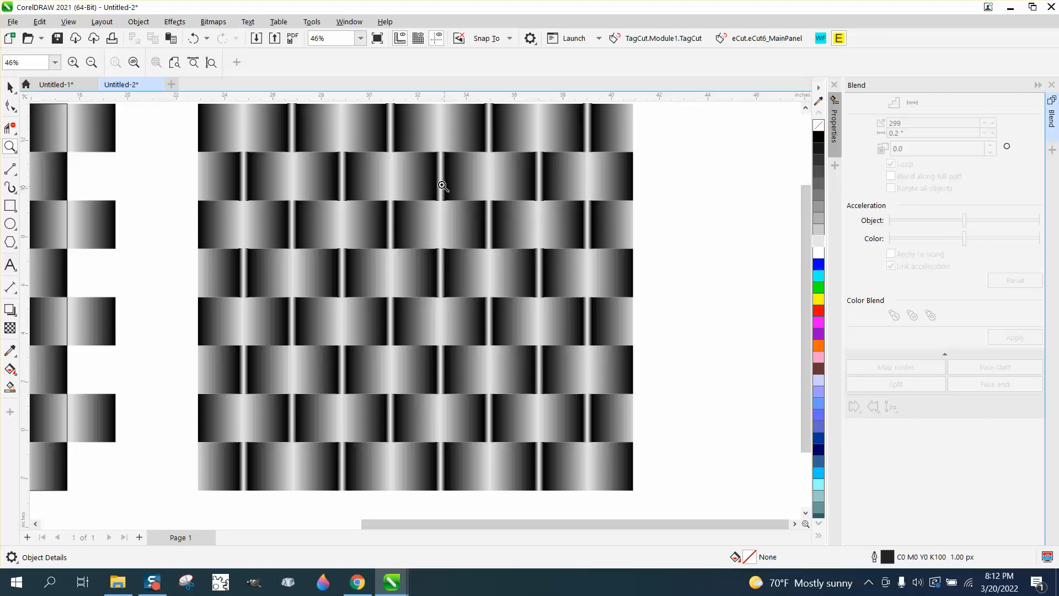
click(499, 200)
scroll(500, 203, down, 5)
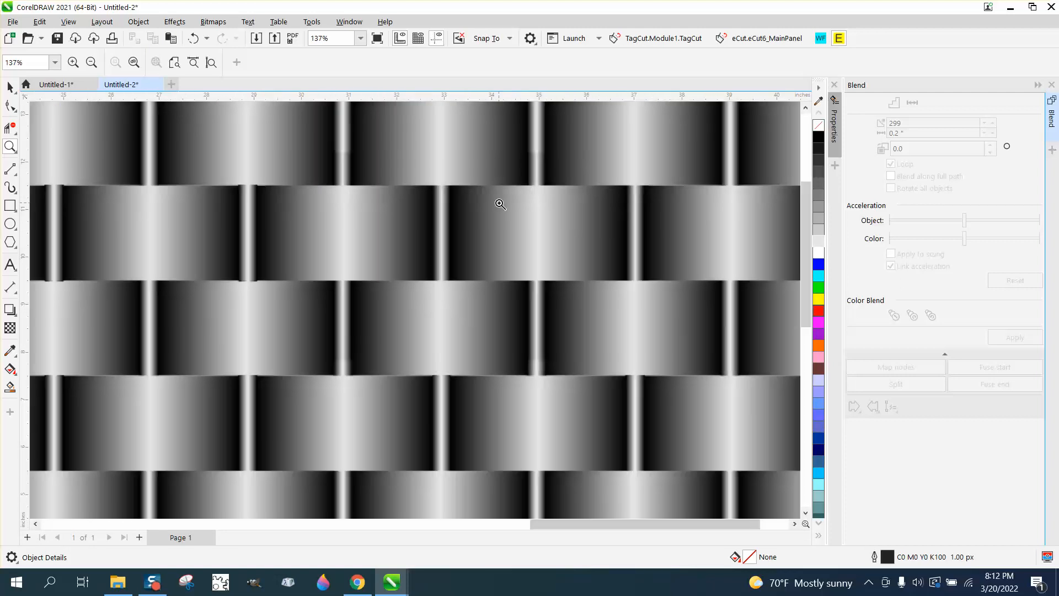
click(10, 87)
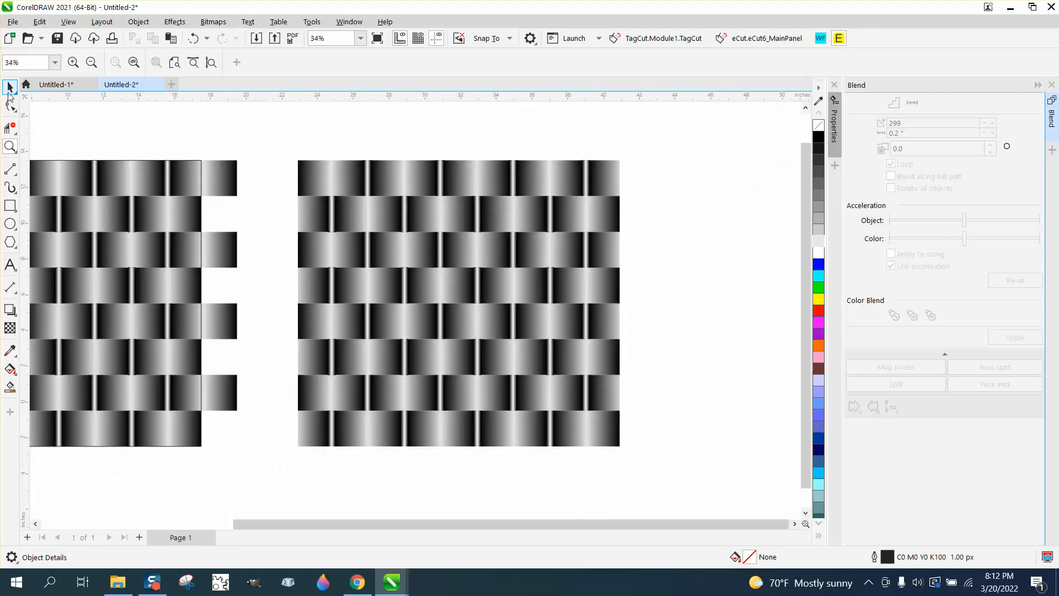
drag(248, 135, 704, 483)
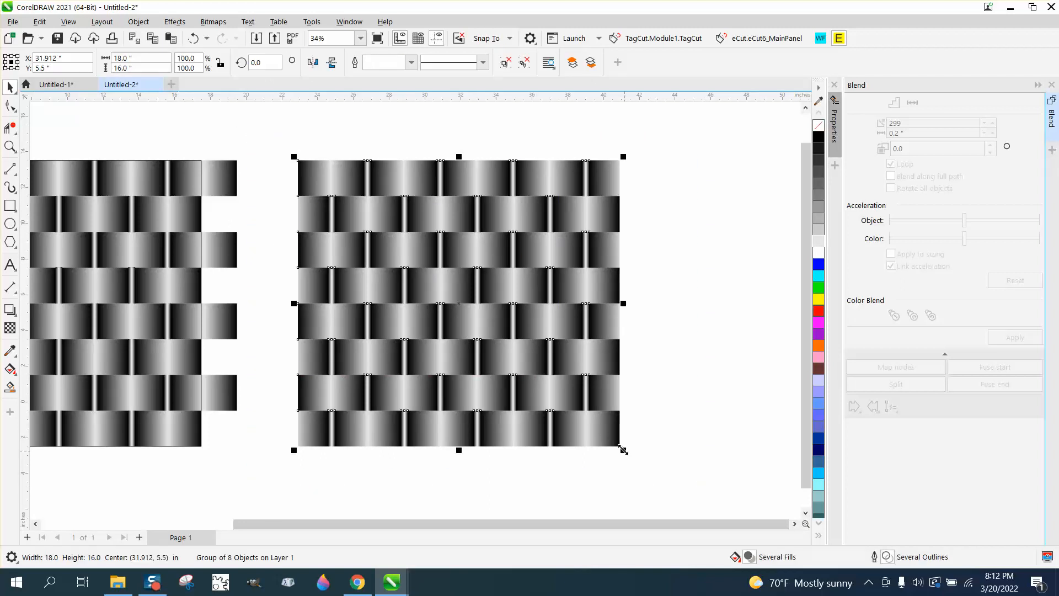
drag(623, 450, 393, 251)
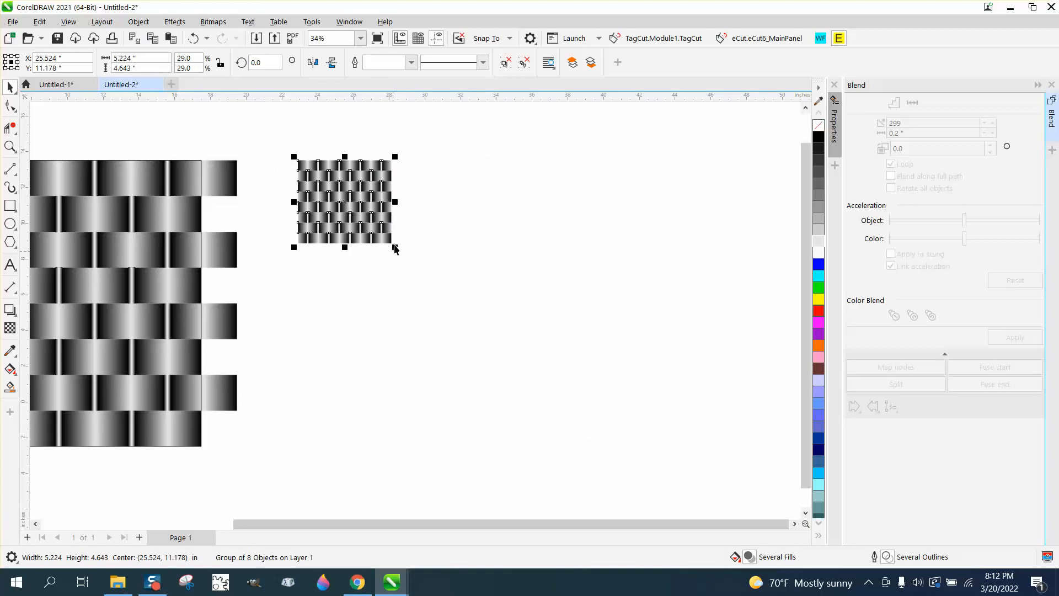
drag(396, 247, 361, 218)
Convert the reduced weave to a 300 dpi bitmap in Grayscale (8-bit) color mode.
click(10, 147)
drag(281, 154, 429, 237)
click(10, 86)
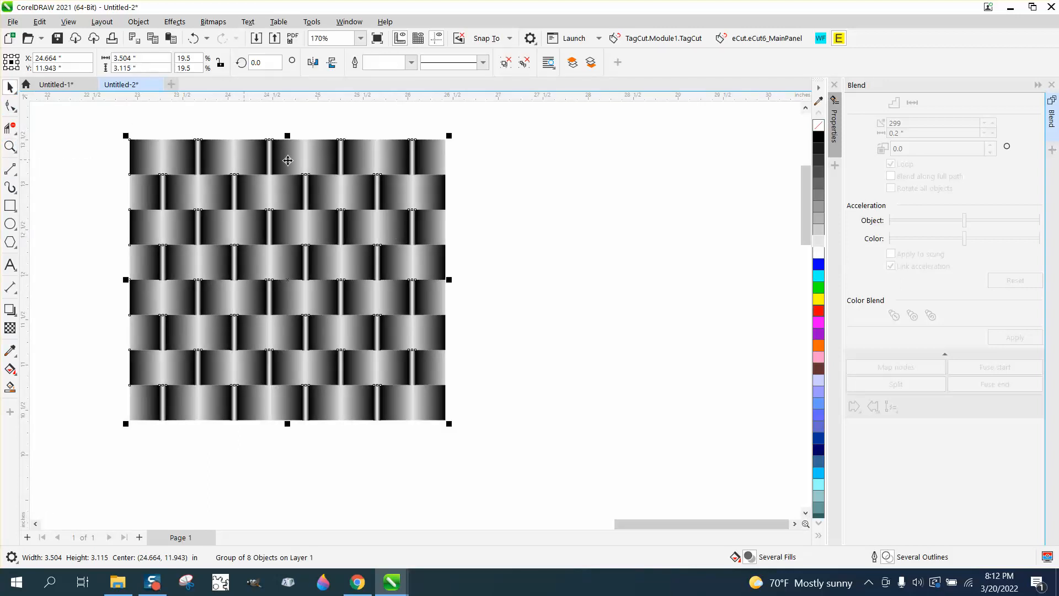
click(214, 23)
click(227, 38)
click(619, 255)
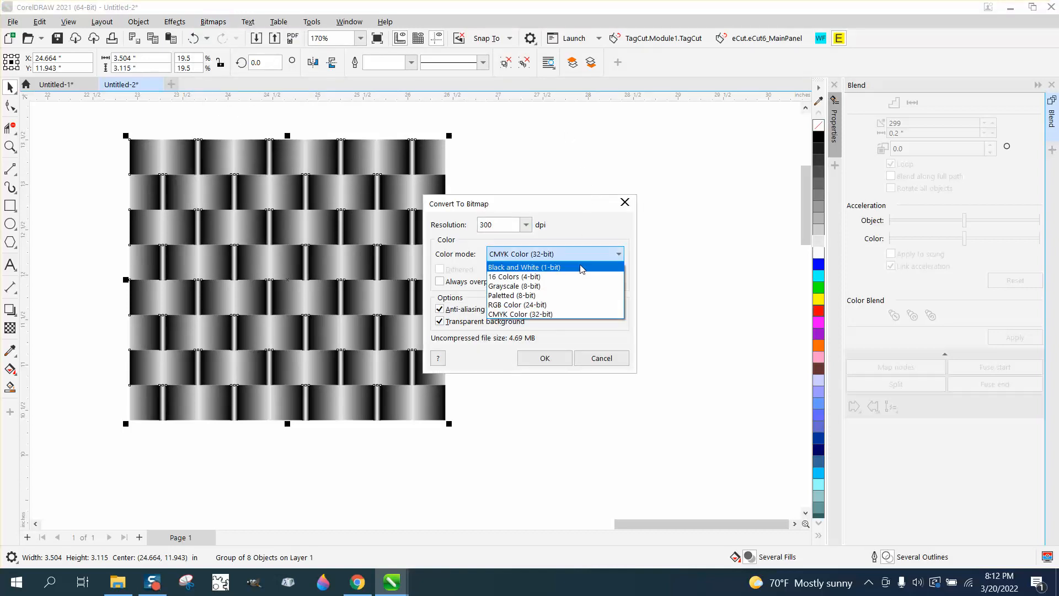
click(530, 287)
click(546, 358)
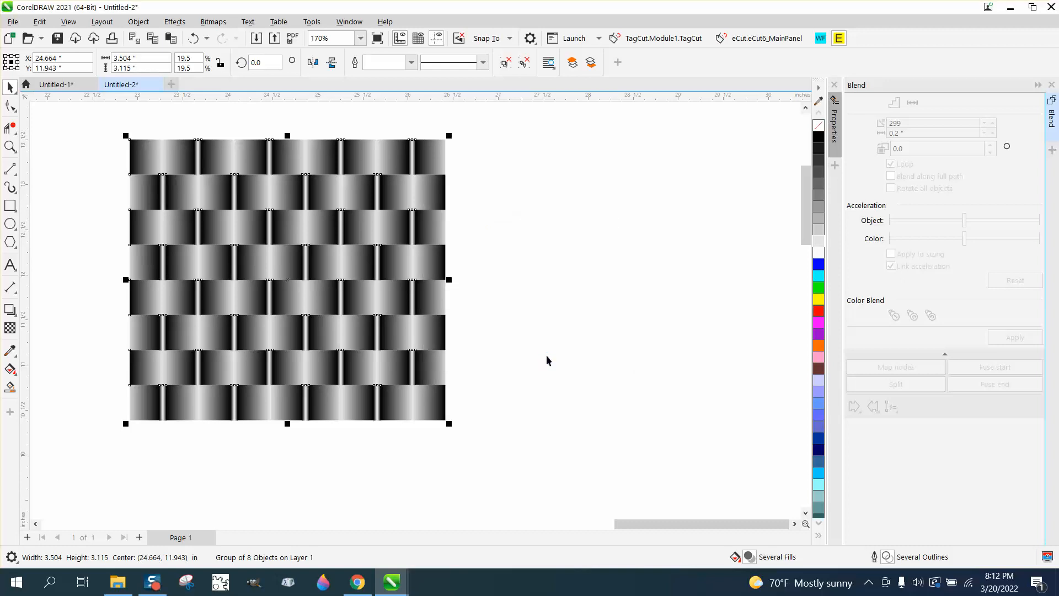
Inspect the grayscale bitmap's strip edges and shading up close, and the pattern as a whole.
click(19, 146)
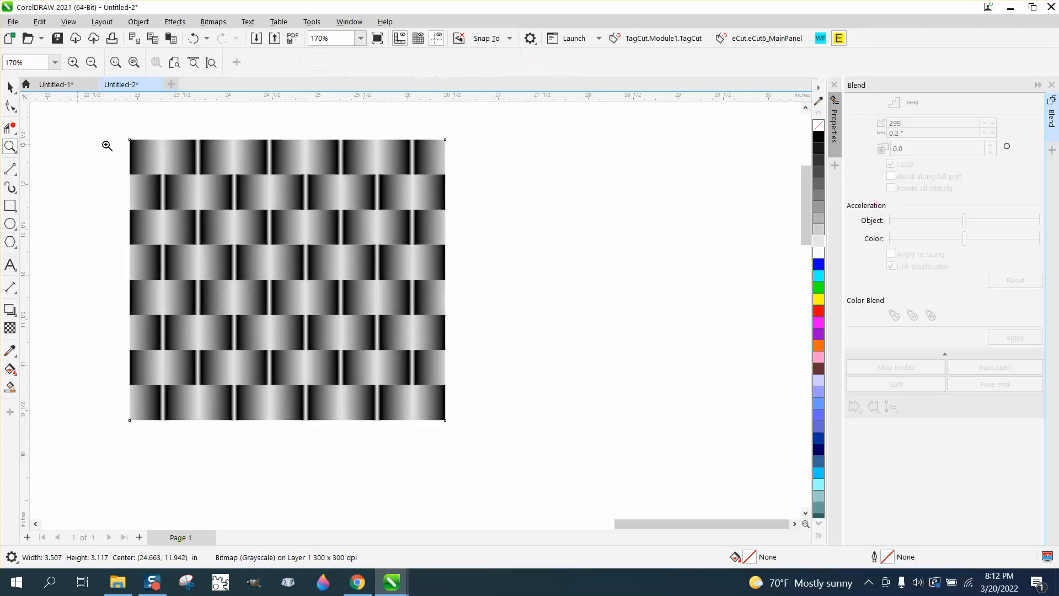
drag(135, 138, 261, 195)
scroll(263, 198, down, 5)
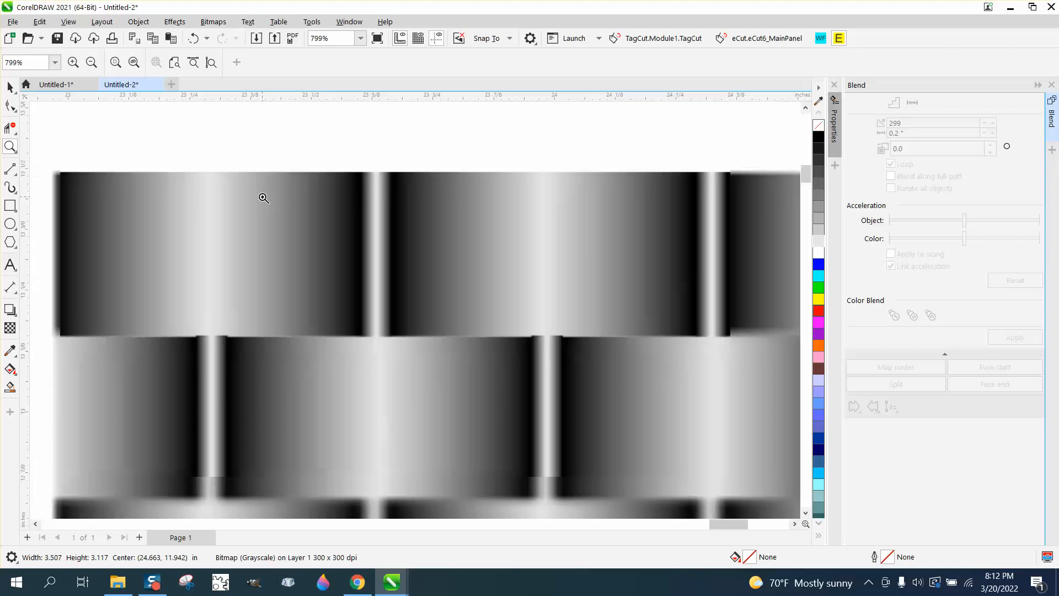
scroll(263, 198, down, 5)
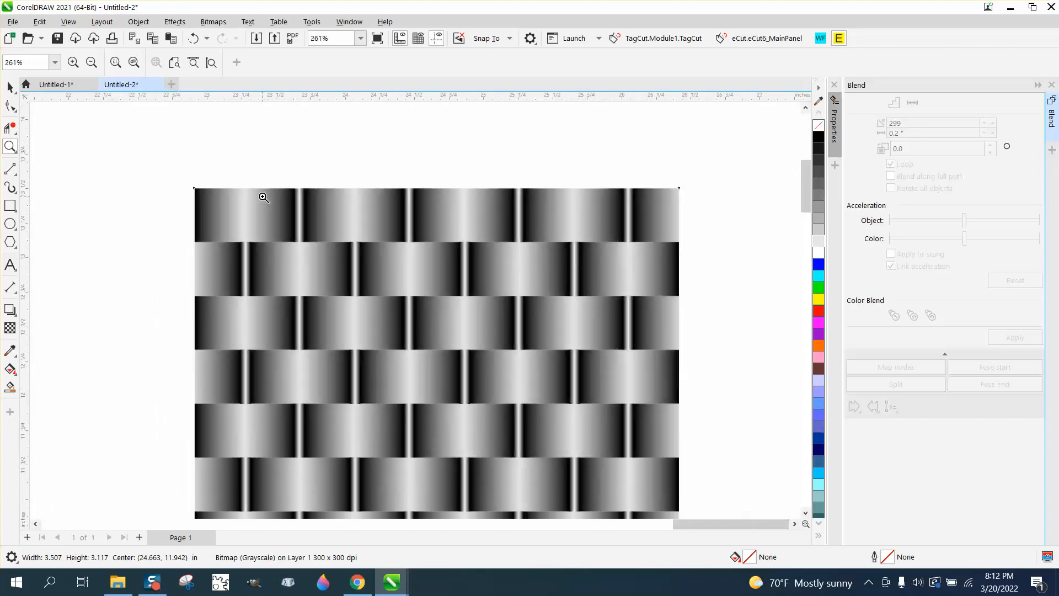
drag(214, 183, 530, 444)
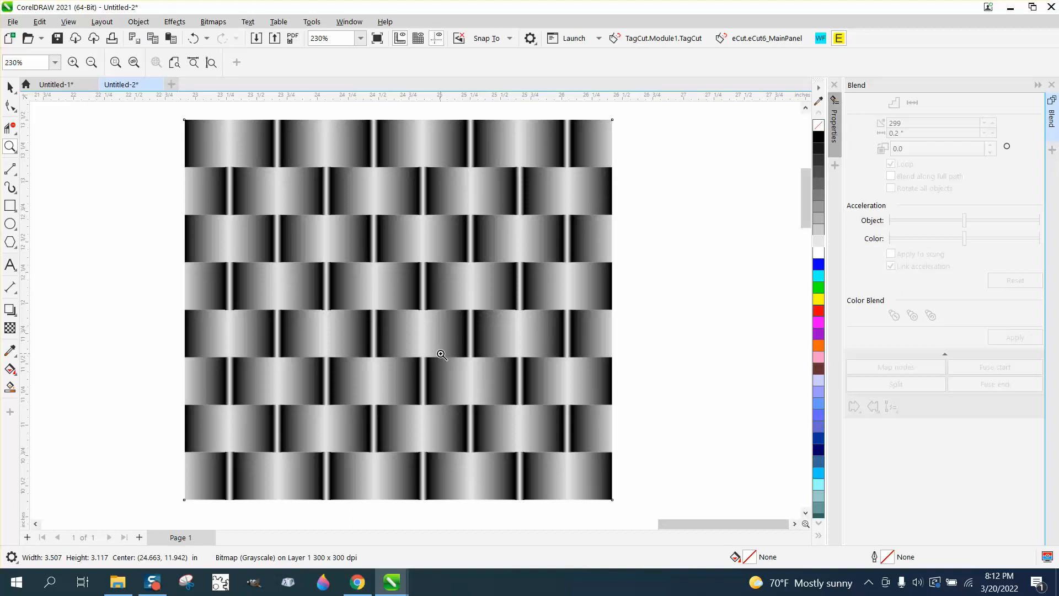
scroll(441, 354, down, 4)
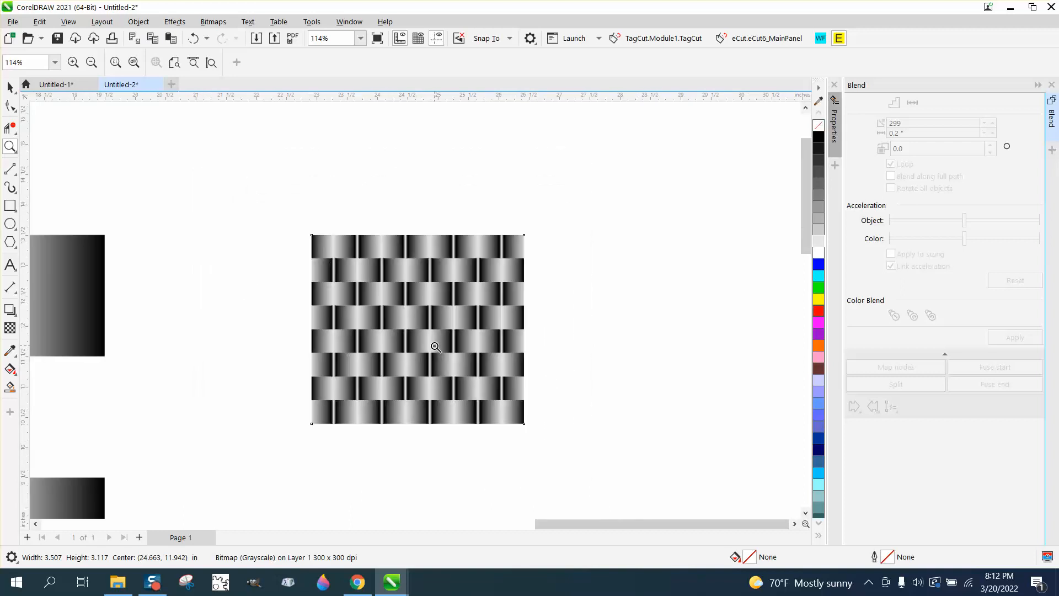